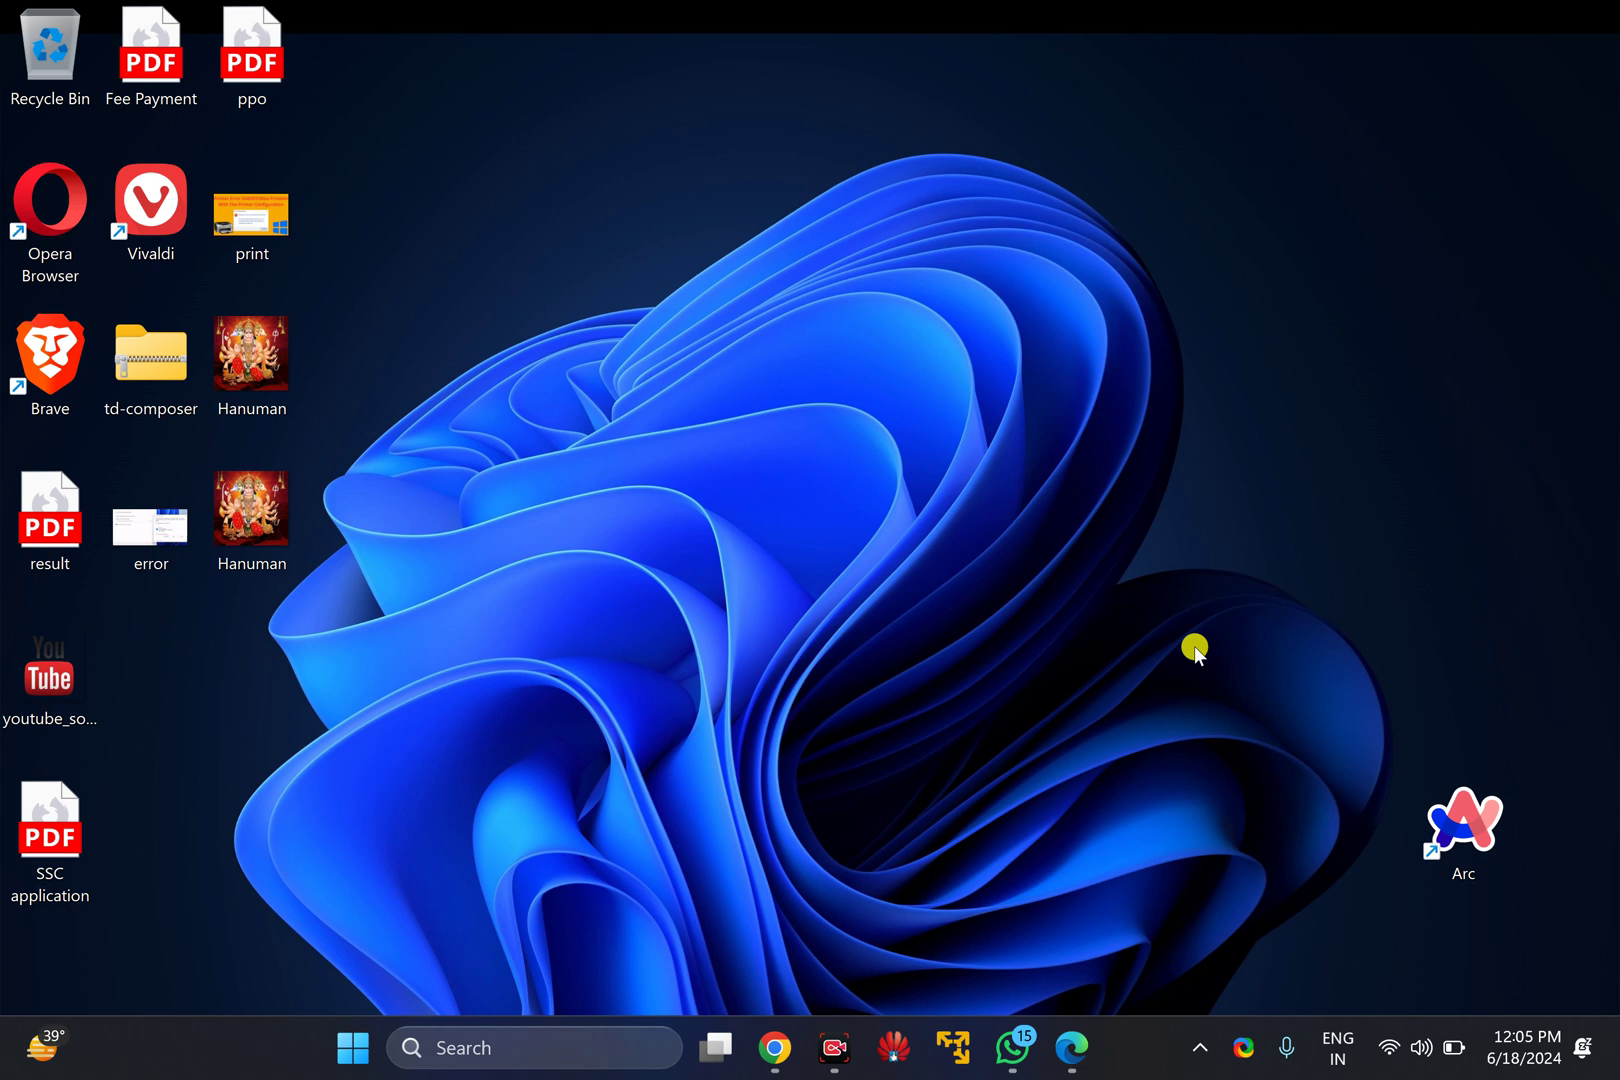
Restore the Edge window and open Settings in a new tab from the ... menu
left_click(1069, 1070)
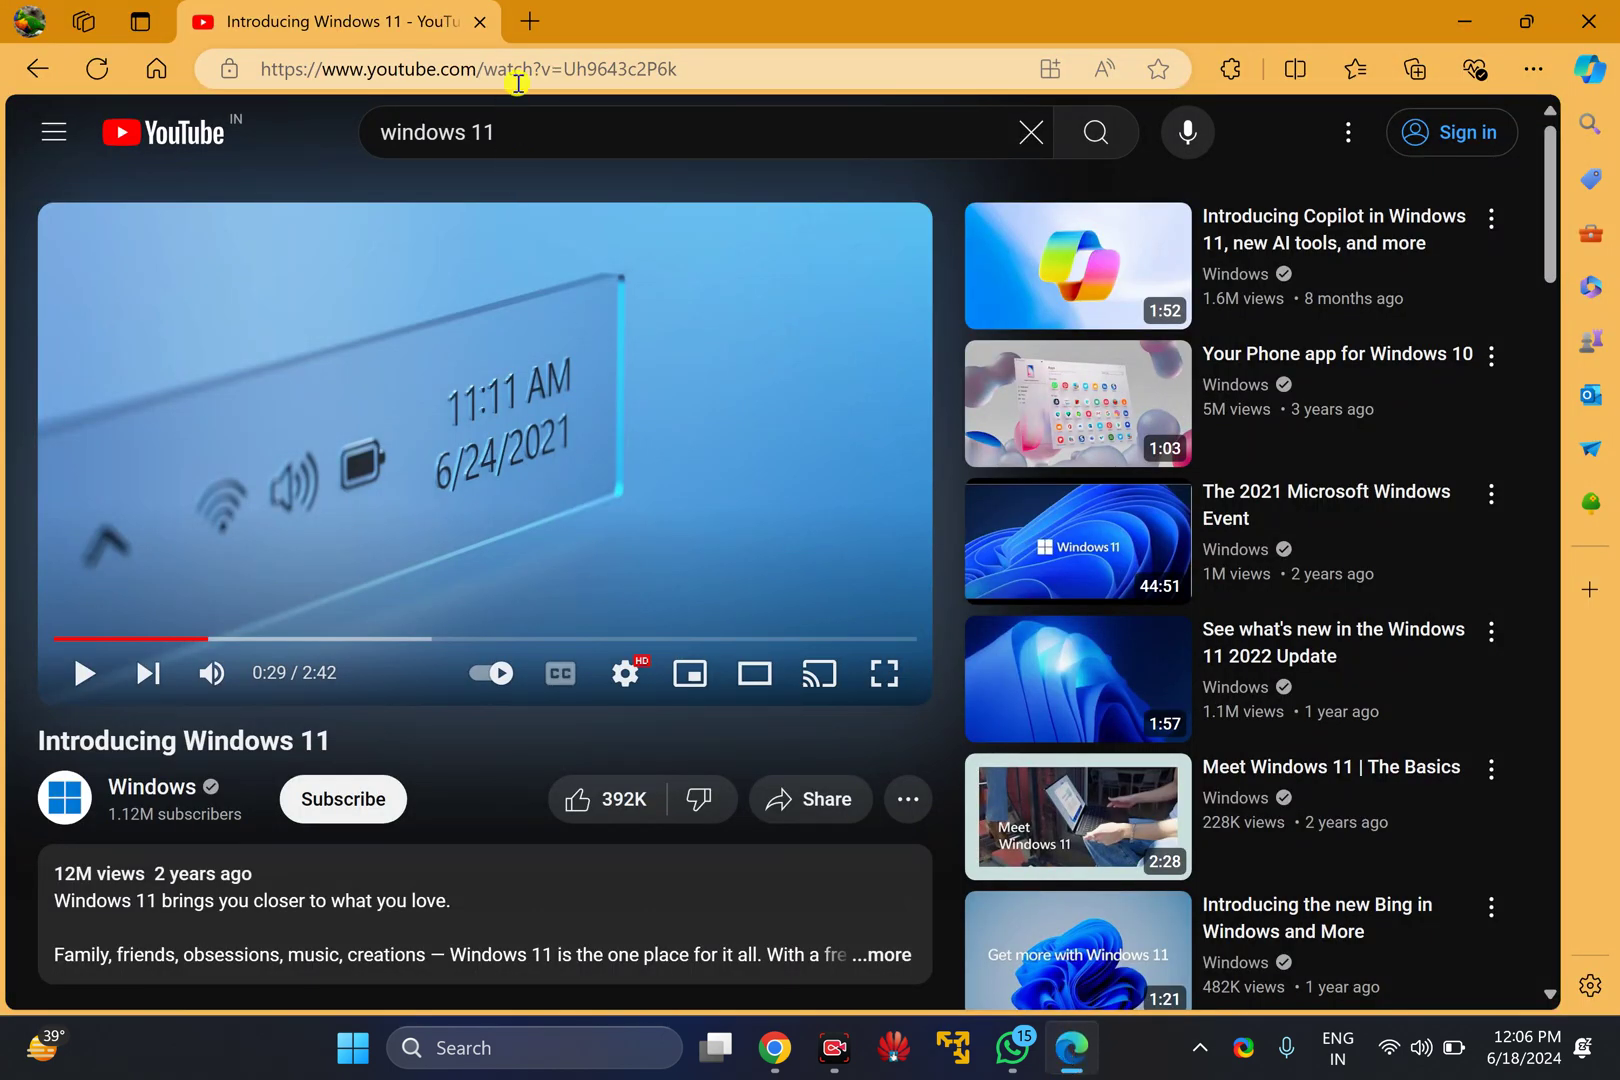
left_click(524, 25)
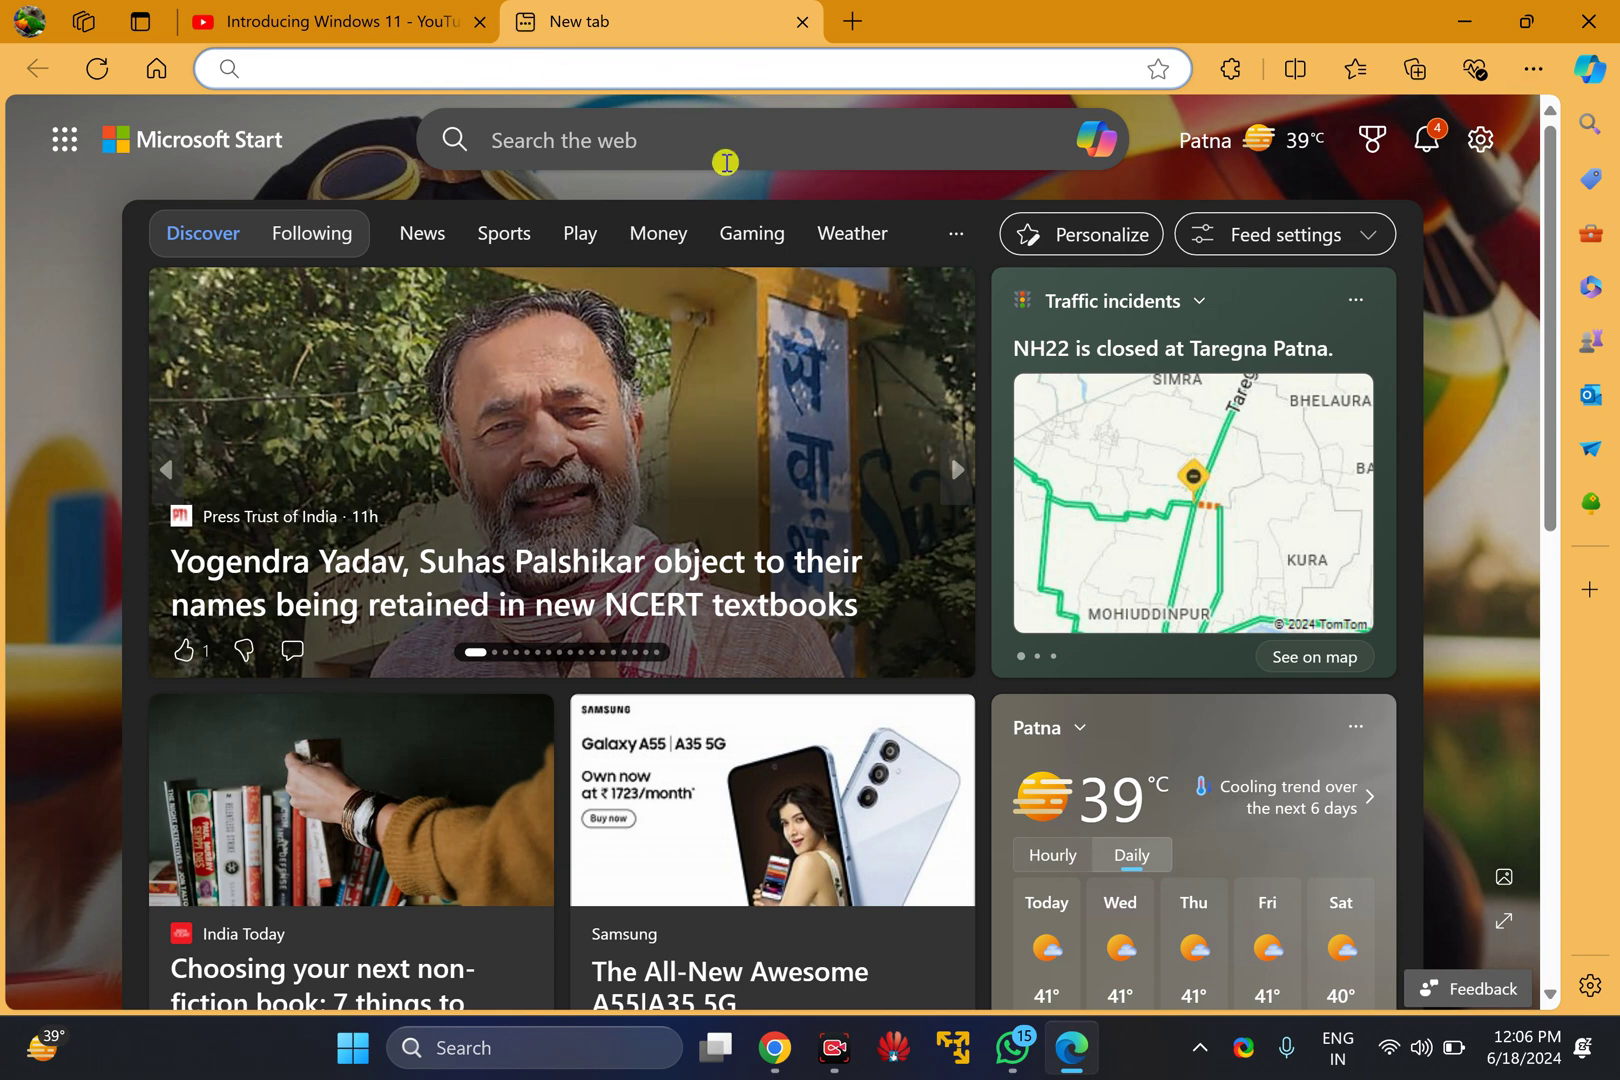
left_click(1533, 70)
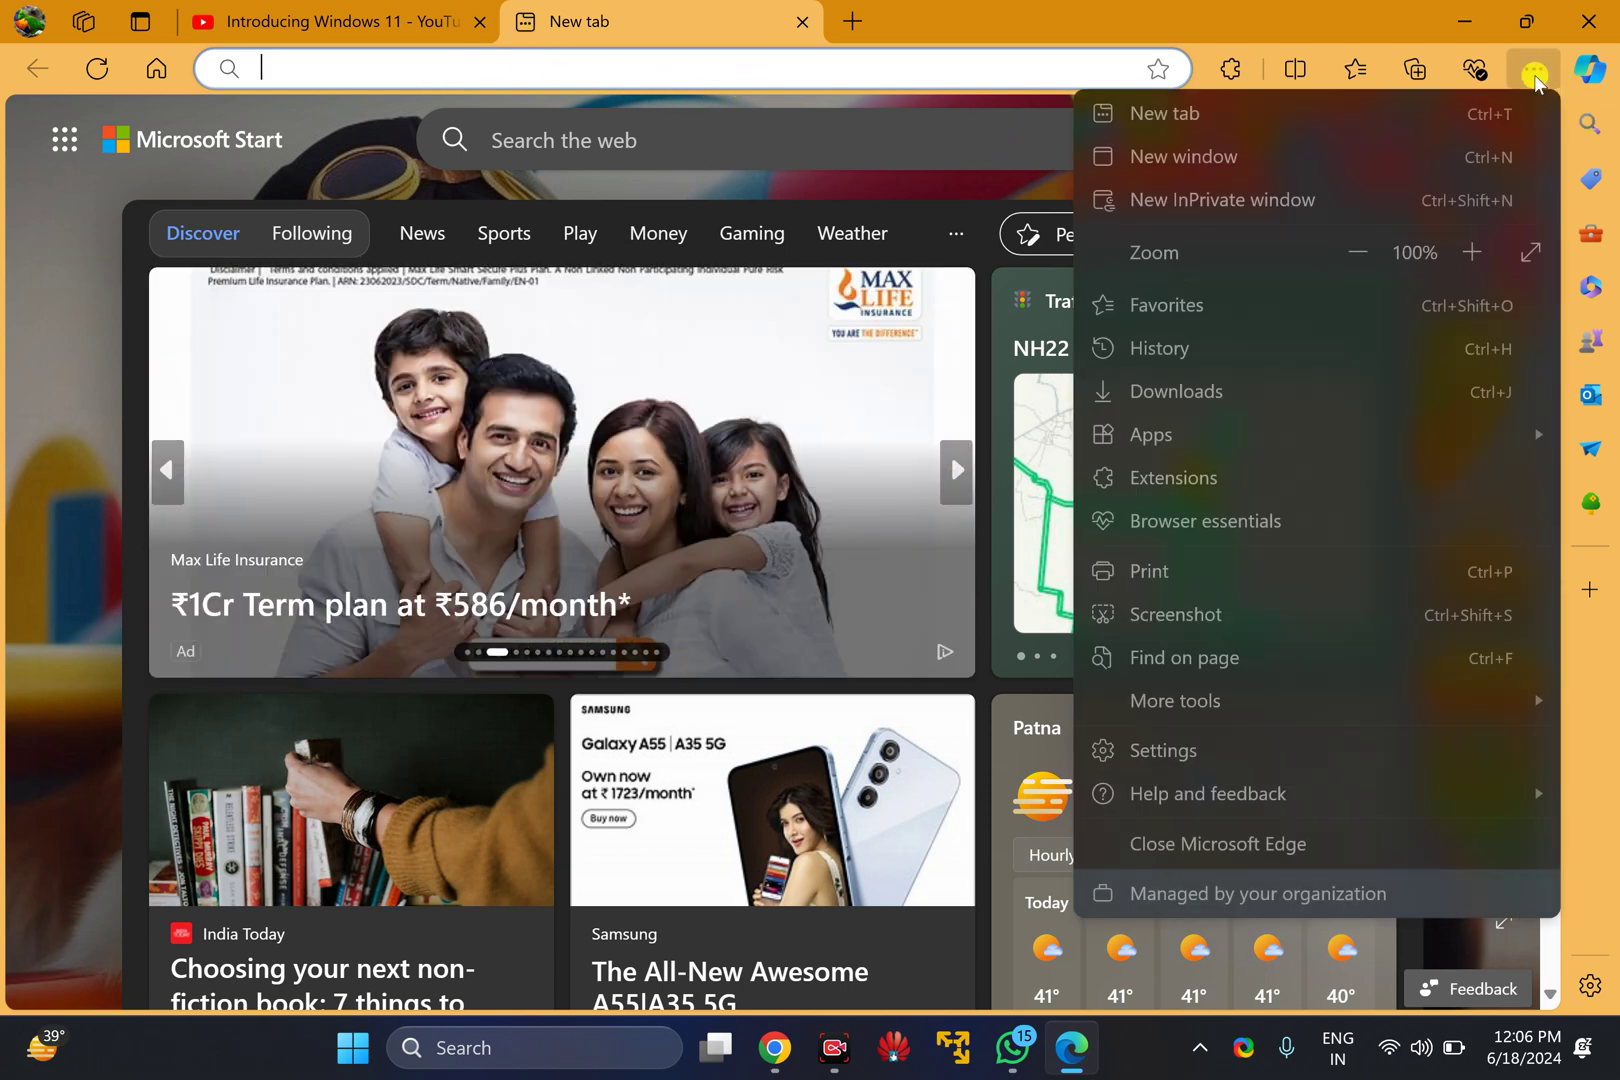
left_click(1174, 755)
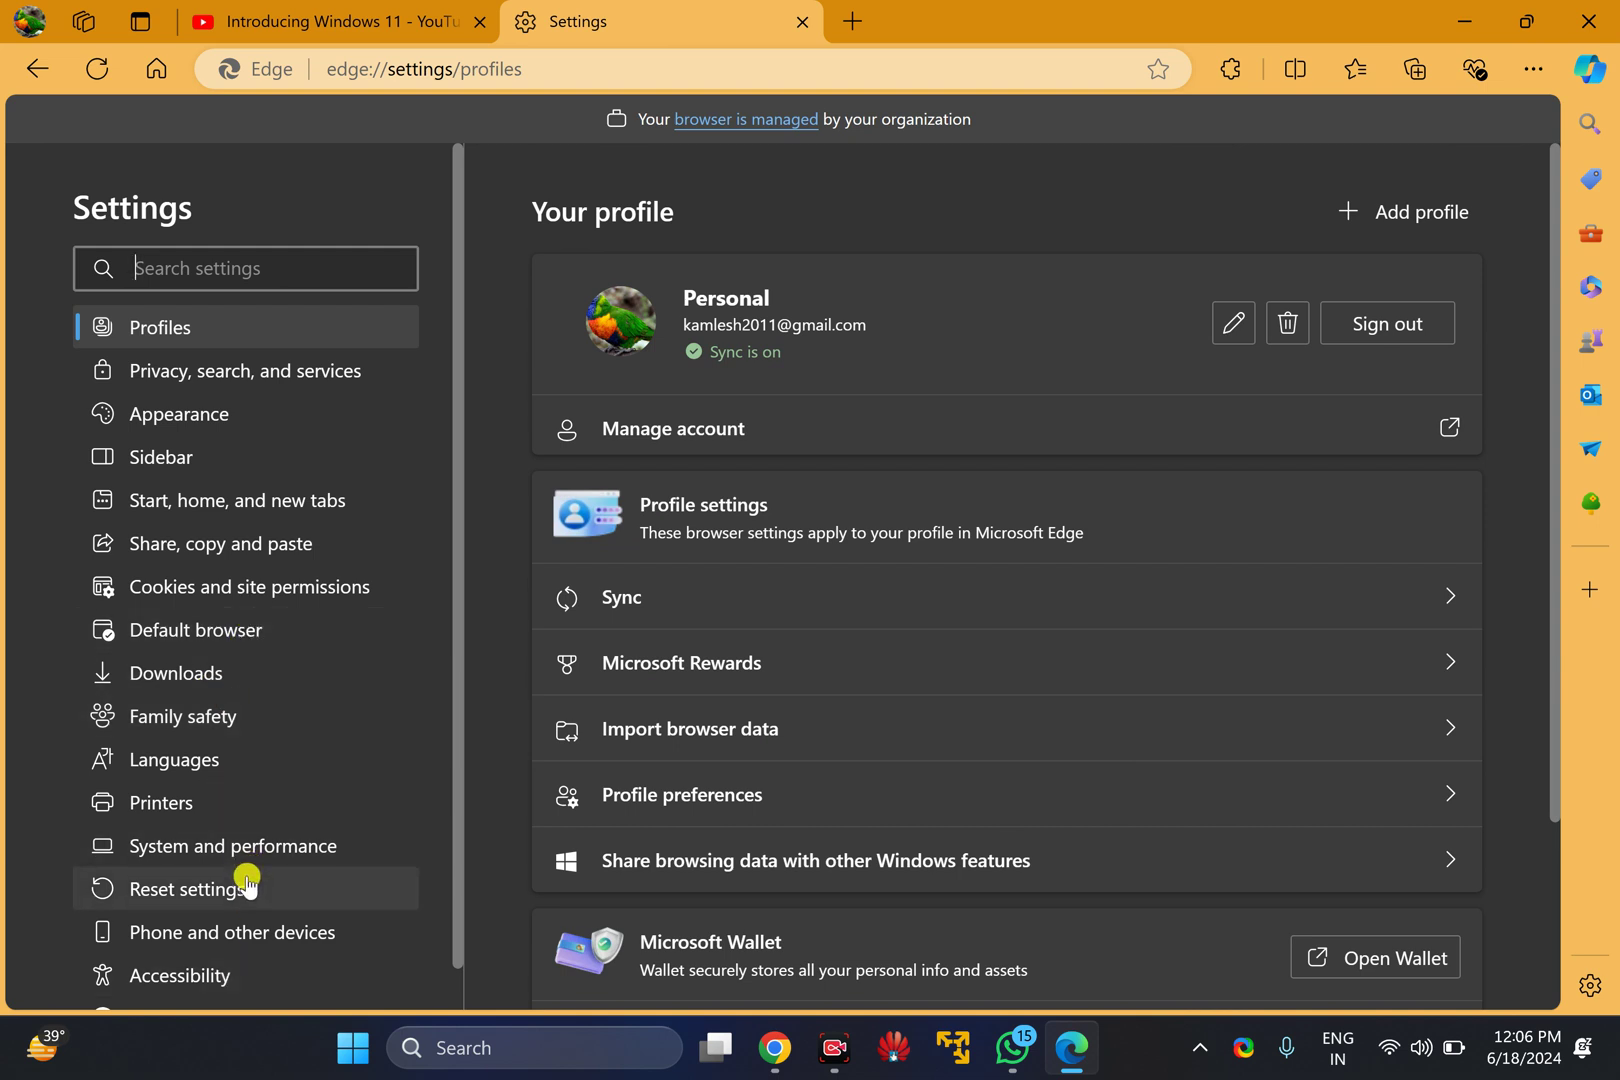
Confirm Picture in picture control is on under Cookies and site permissions, then close Settings
left_click(209, 597)
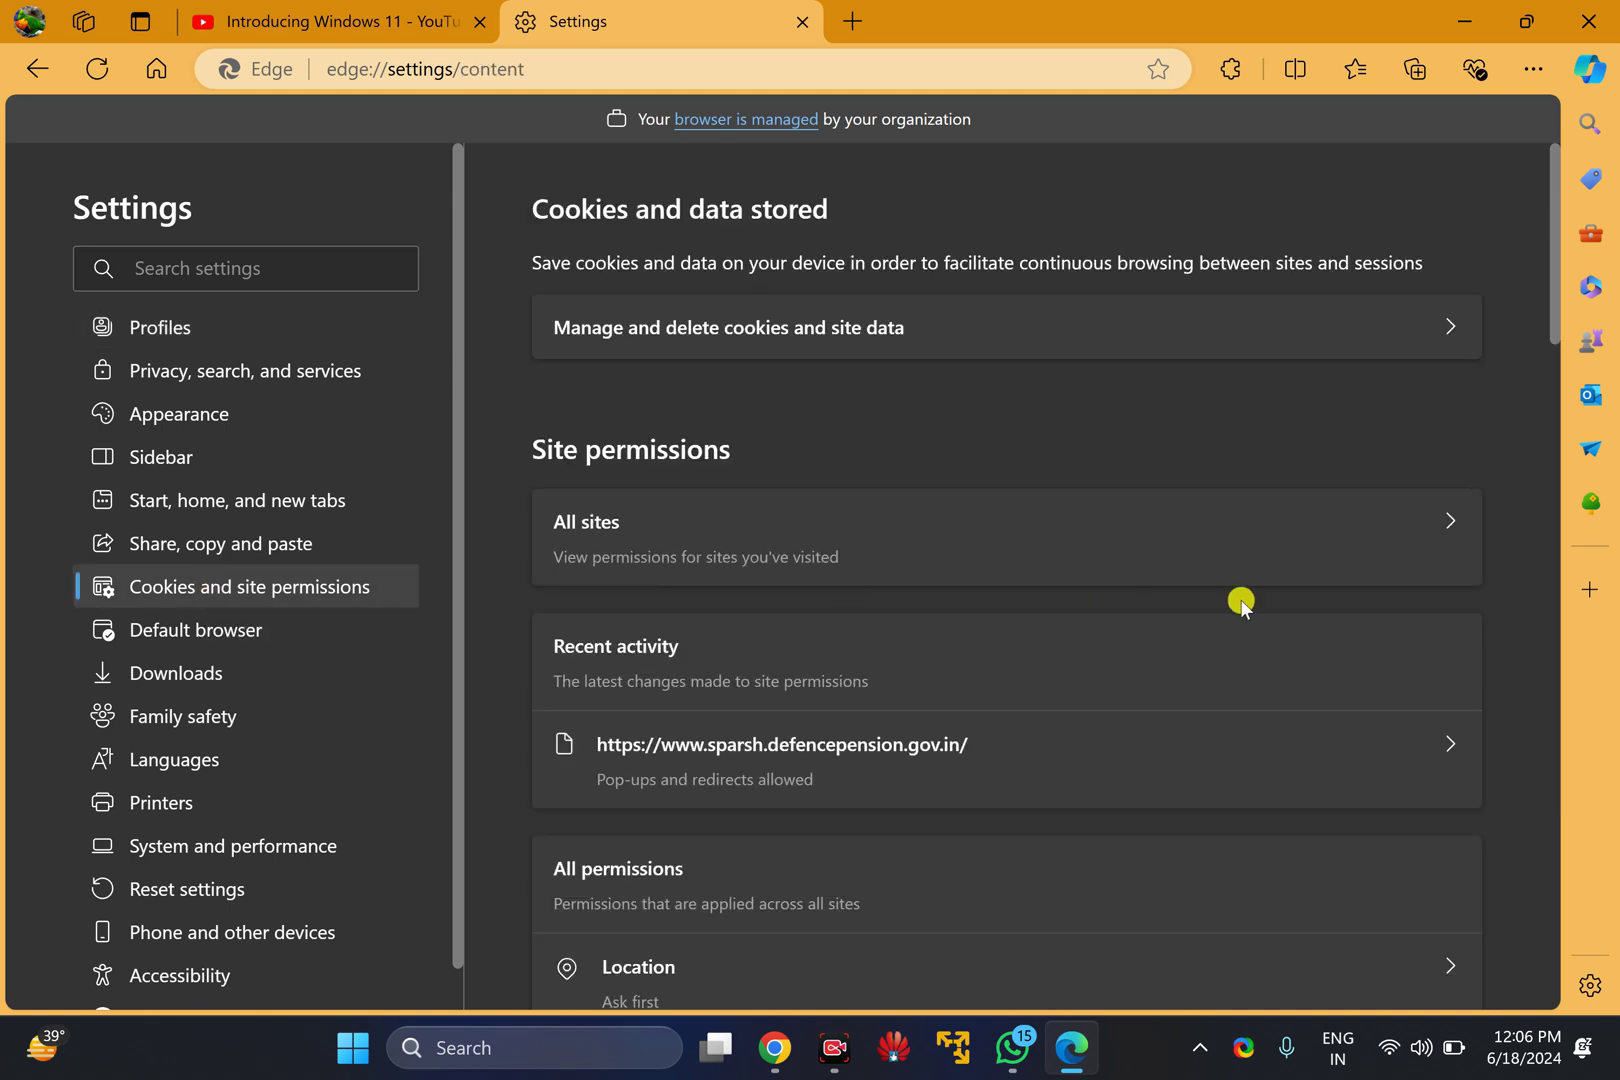
scroll(1237, 672, "down", 8)
scroll(1237, 672, "down", 5)
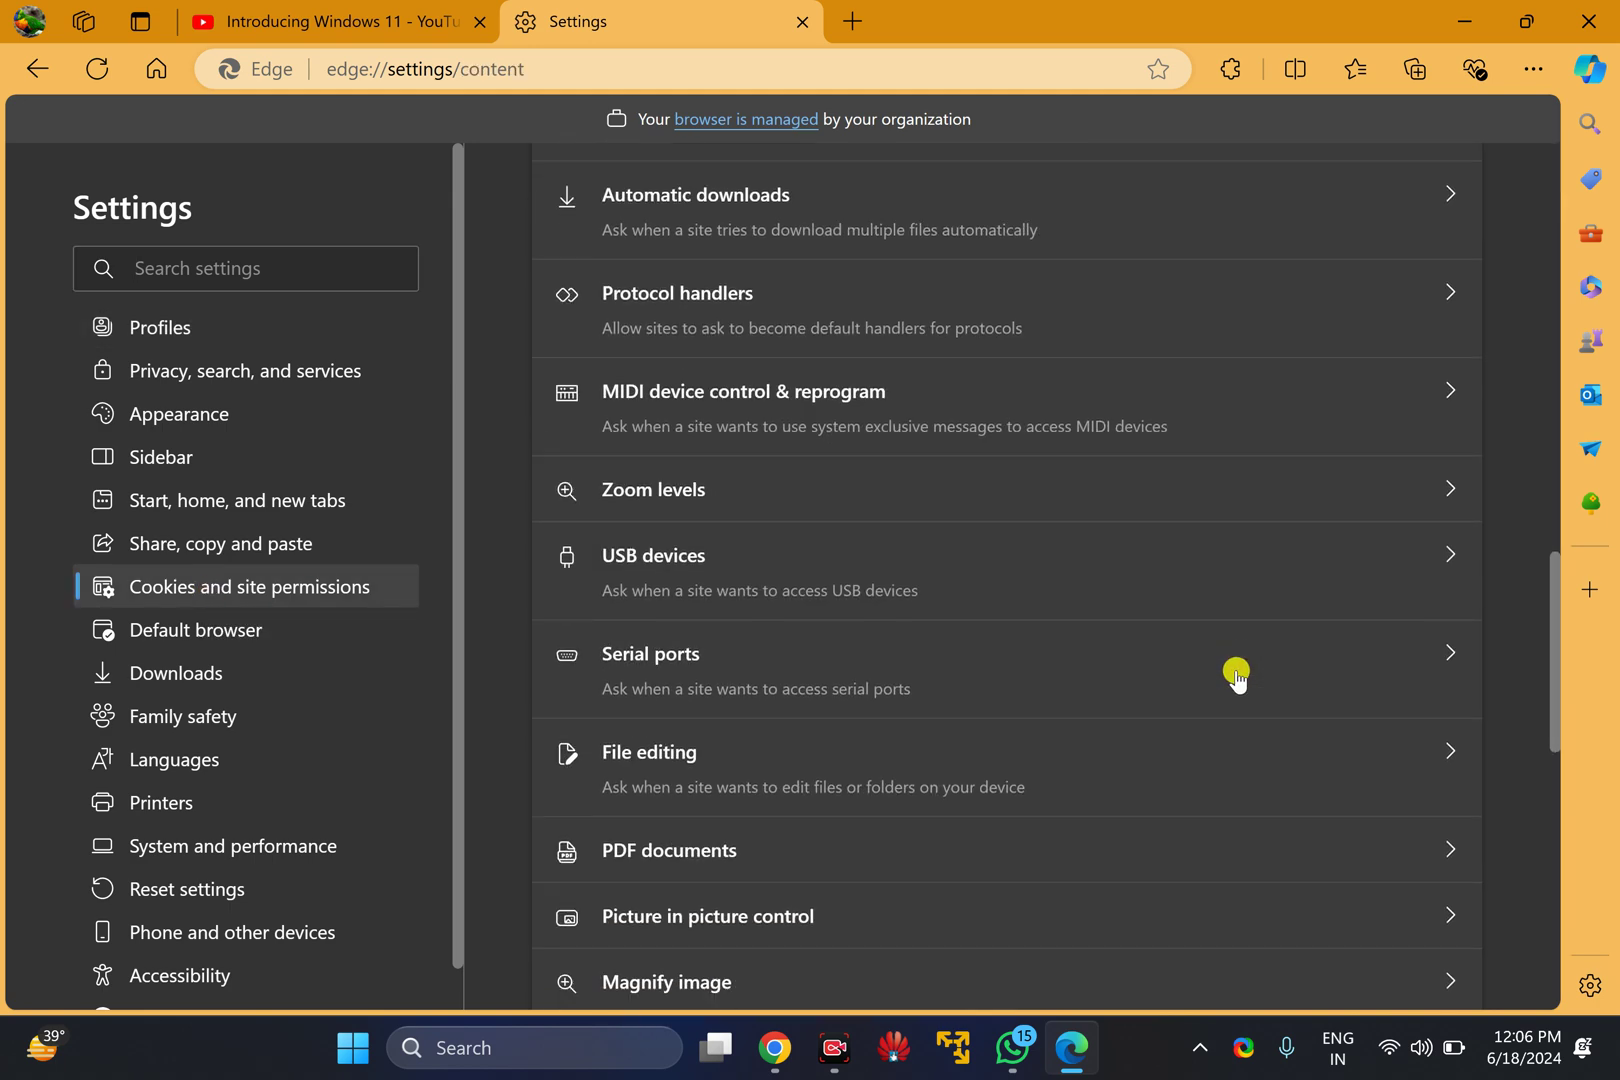
scroll(1237, 677, "down", 1)
scroll(738, 556, "down", 2)
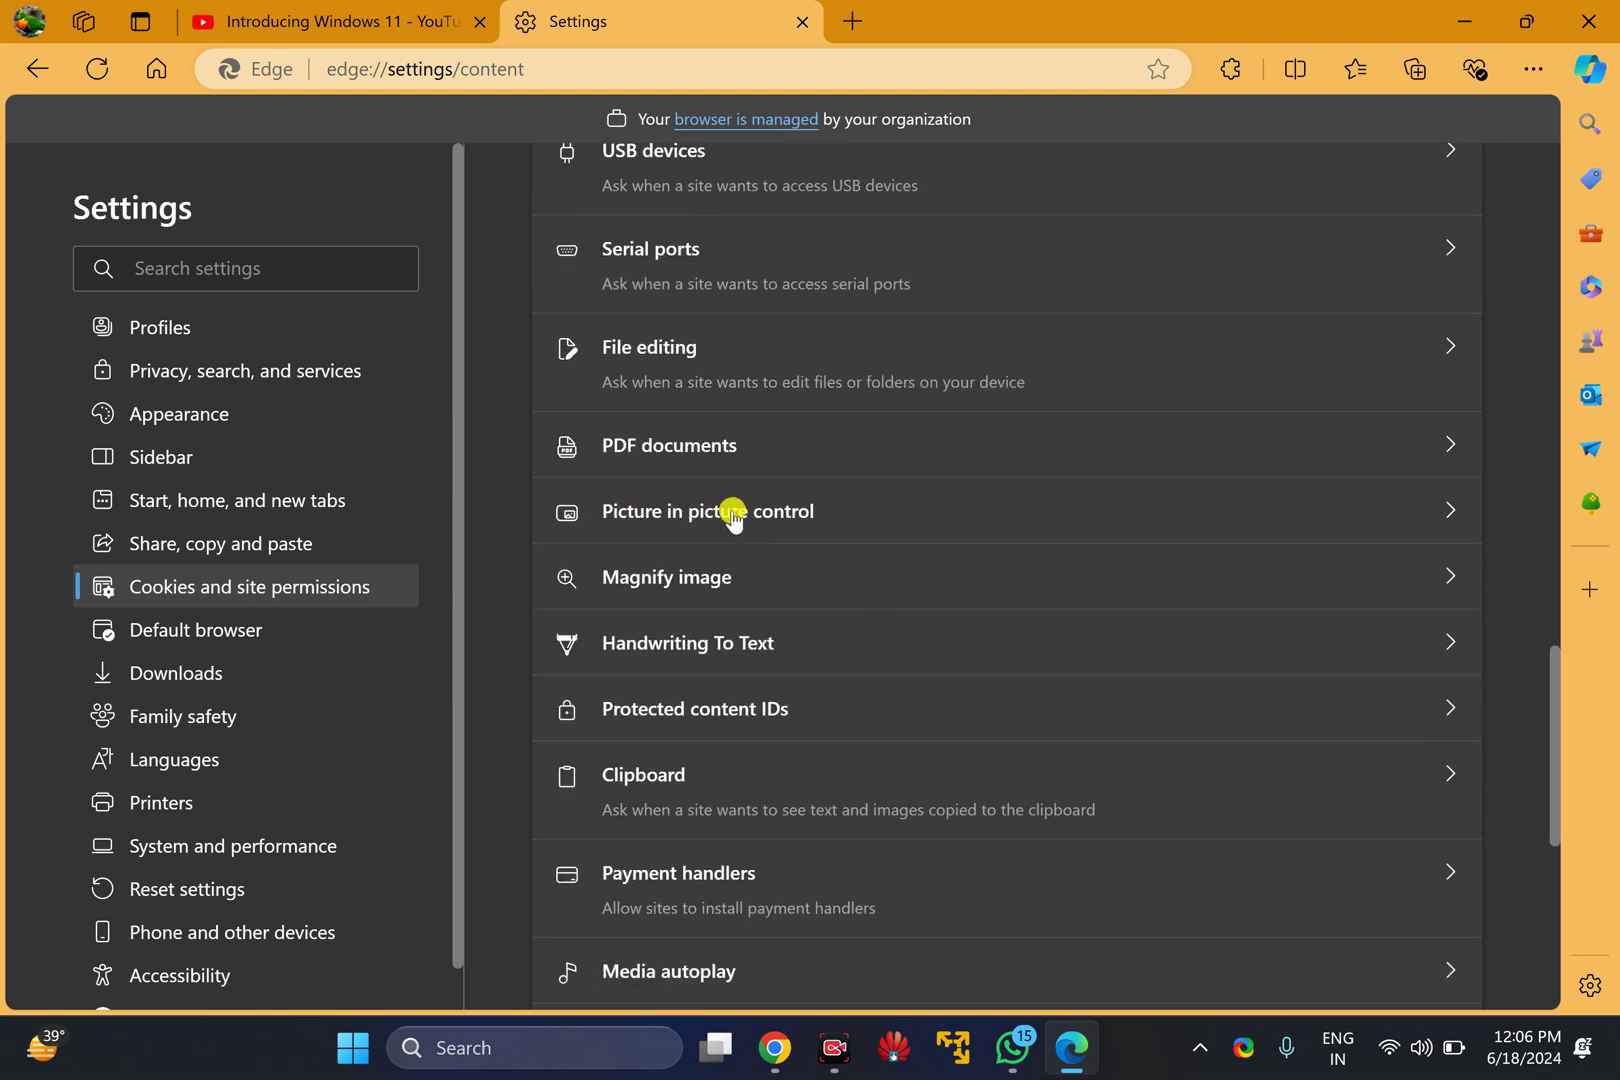
left_click(733, 519)
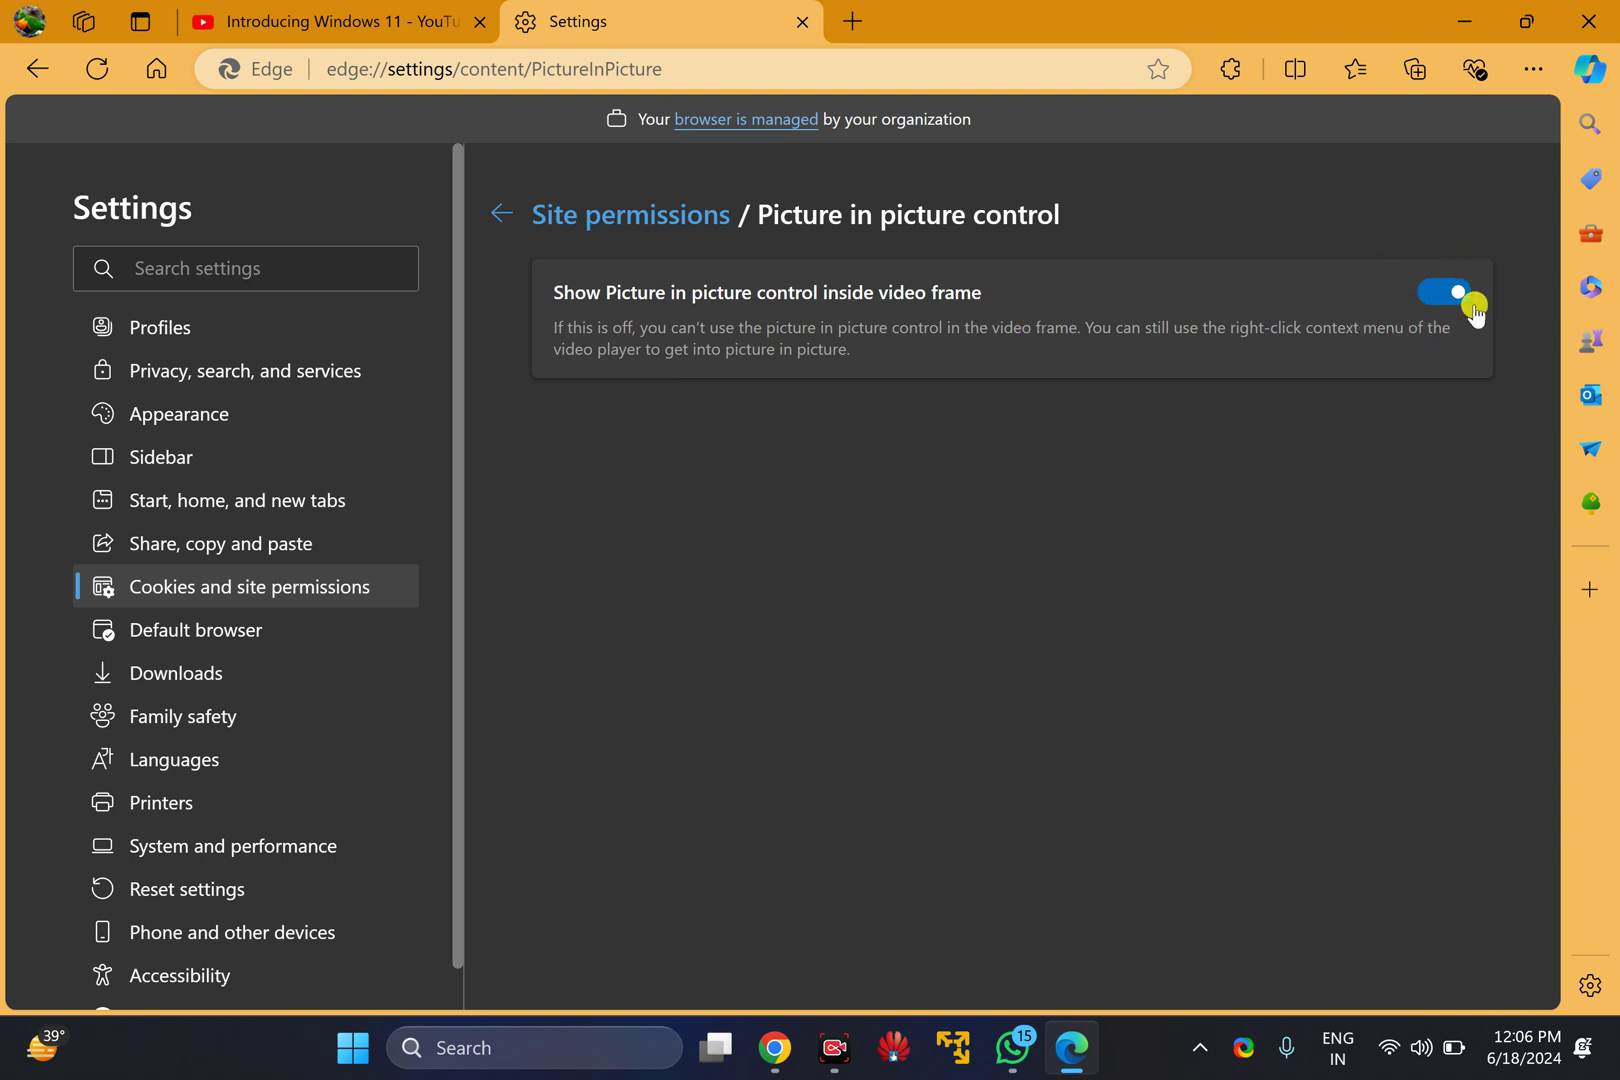
left_click(801, 21)
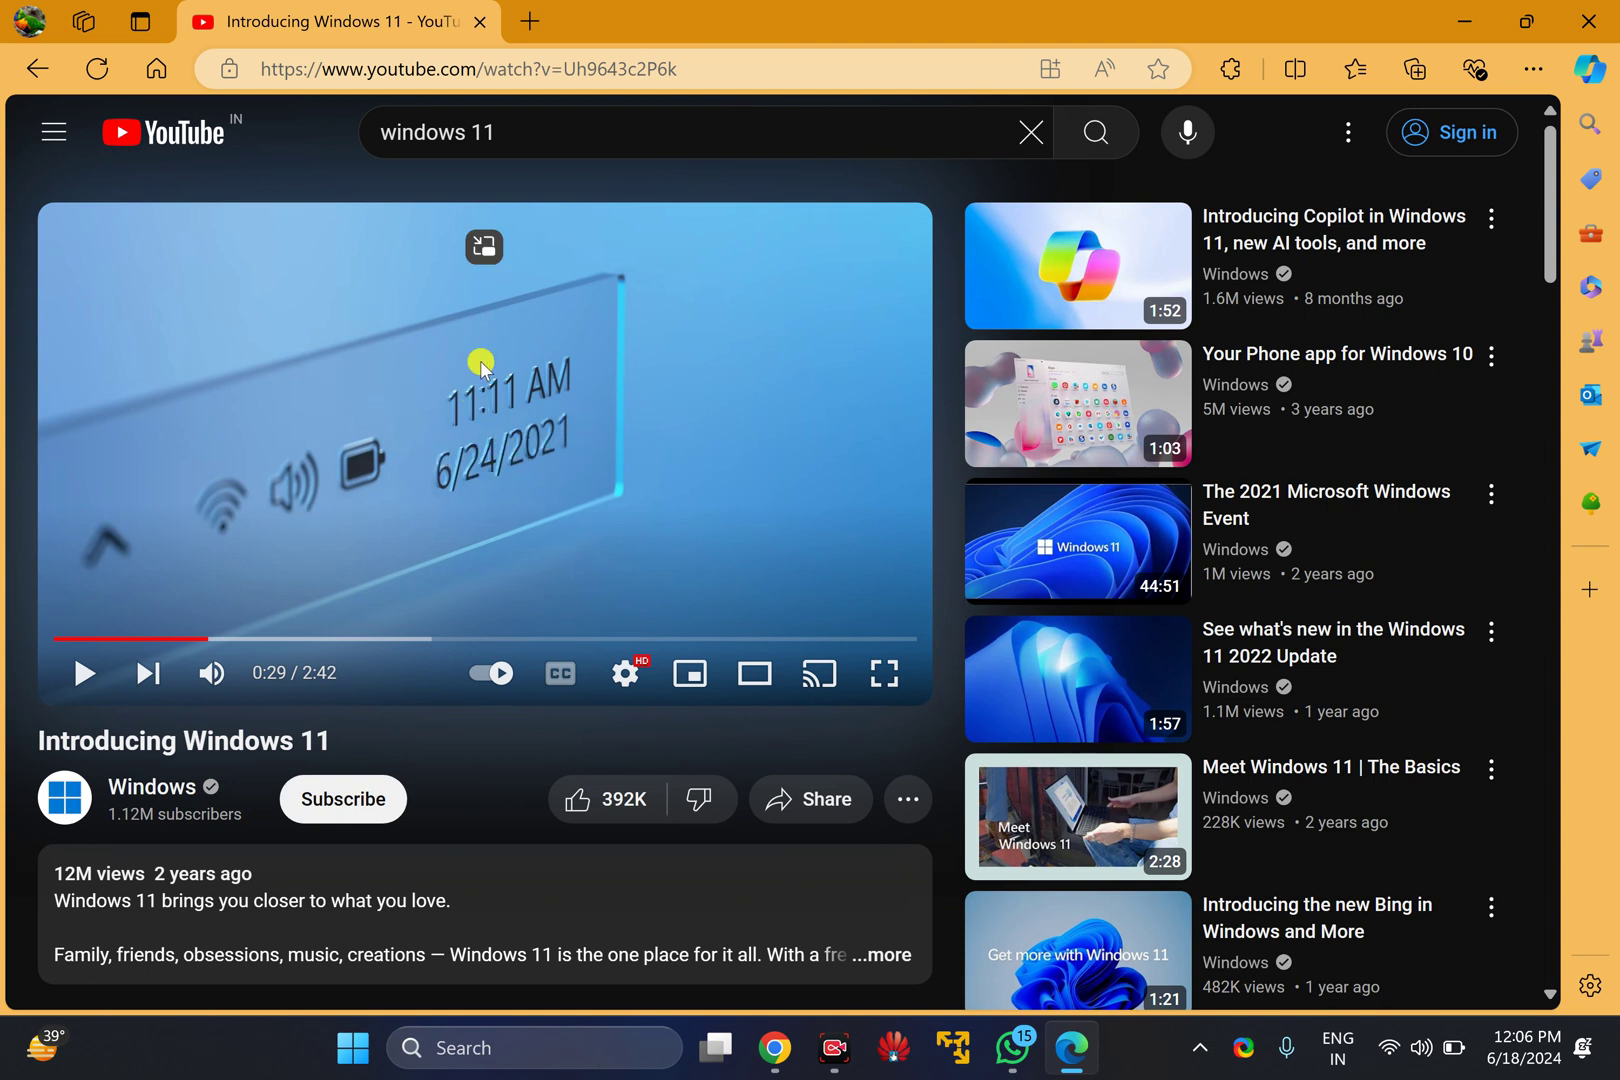
Float the Windows 11 video via the in-frame PiP button, then send it back to the tab
left_click(485, 250)
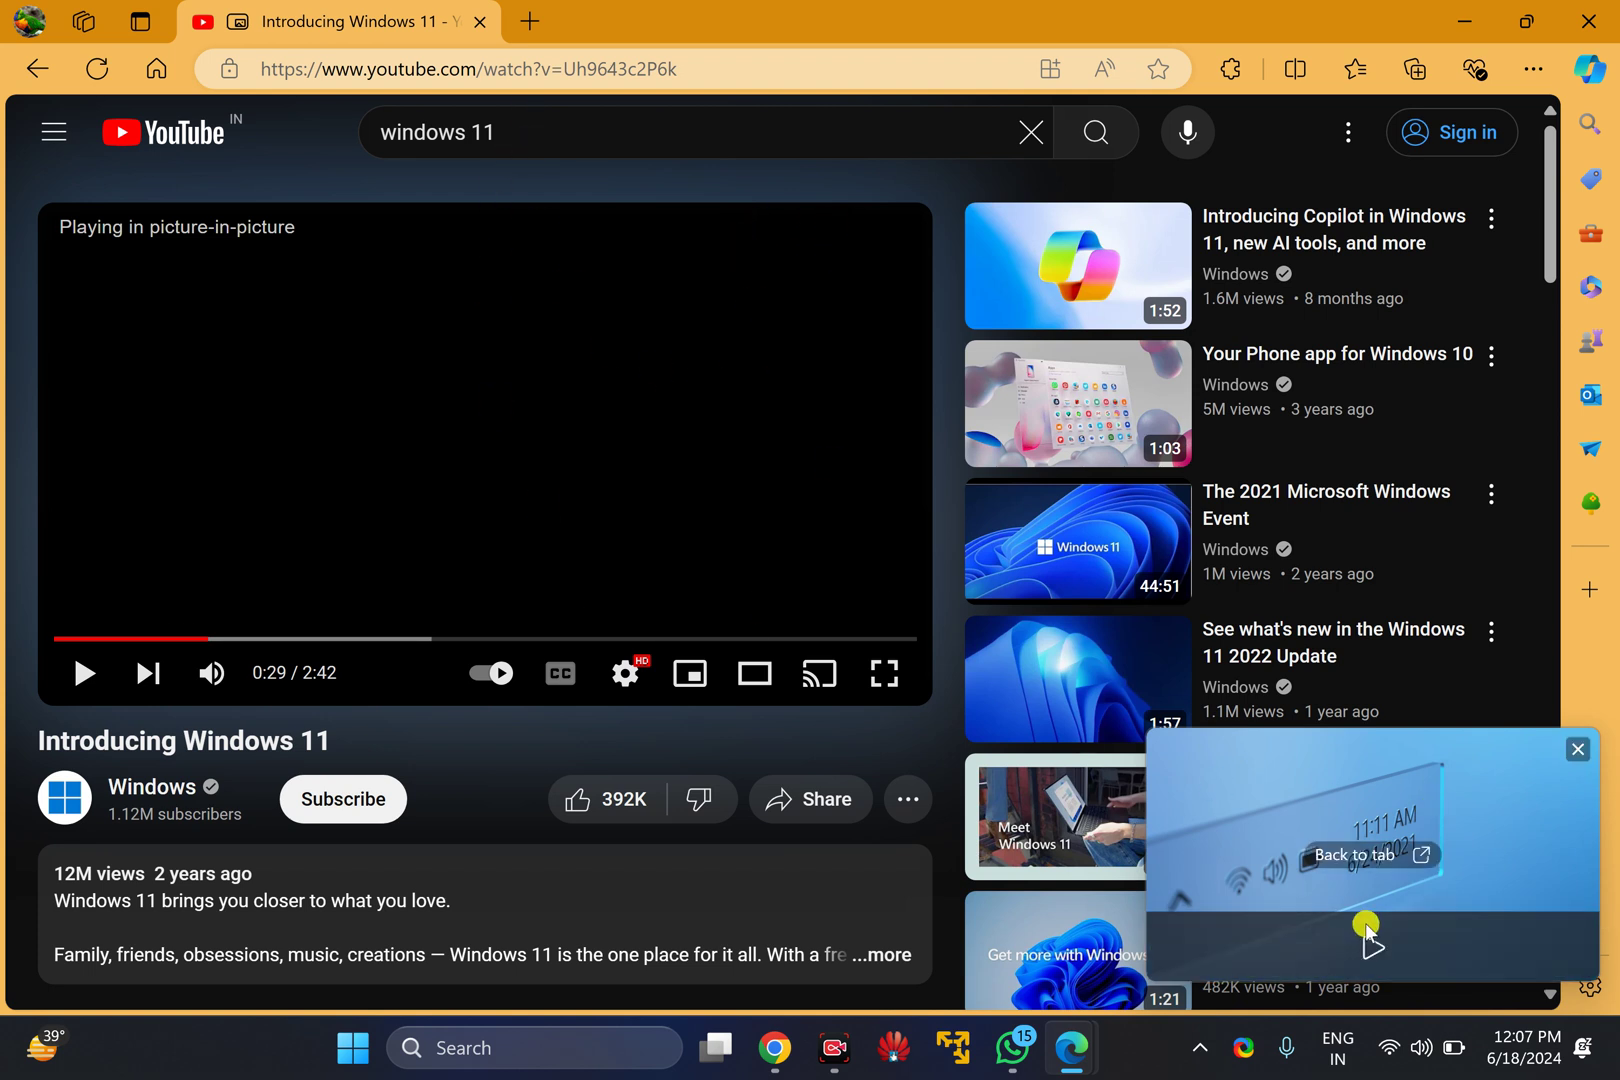
mouse_move(1354, 861)
left_click(1353, 870)
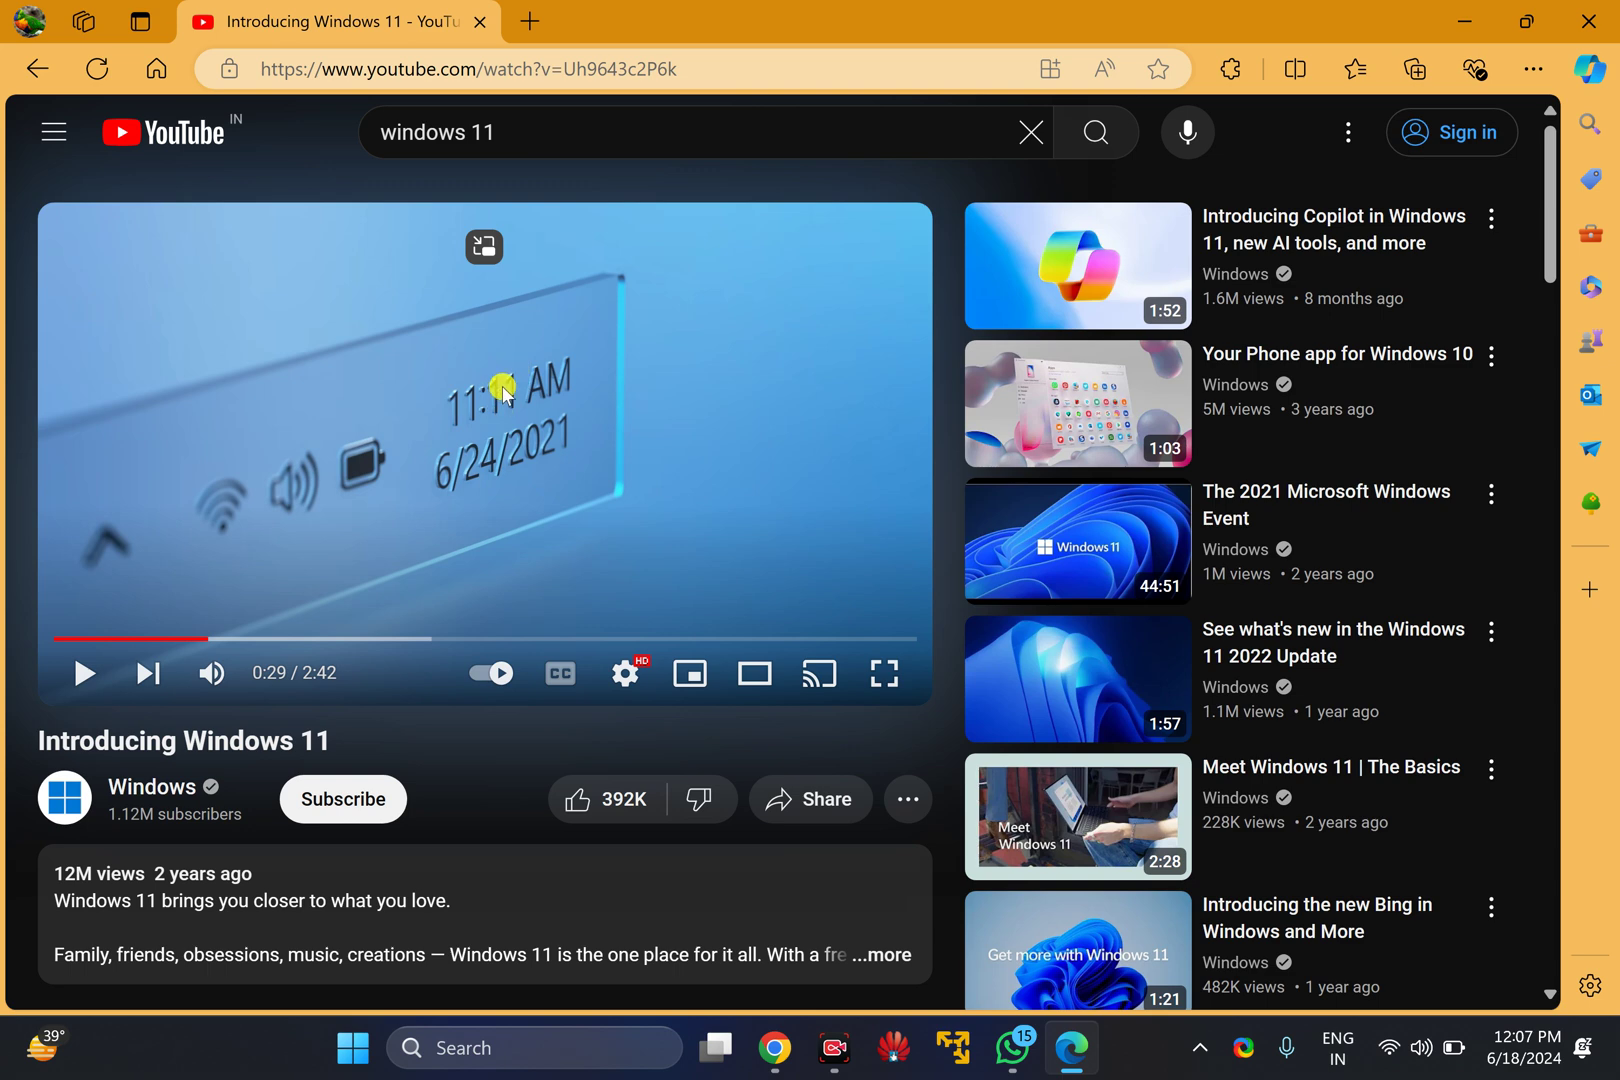
Float the video via the browser's right-click Picture in picture option, then return it to the tab
right_click(537, 322)
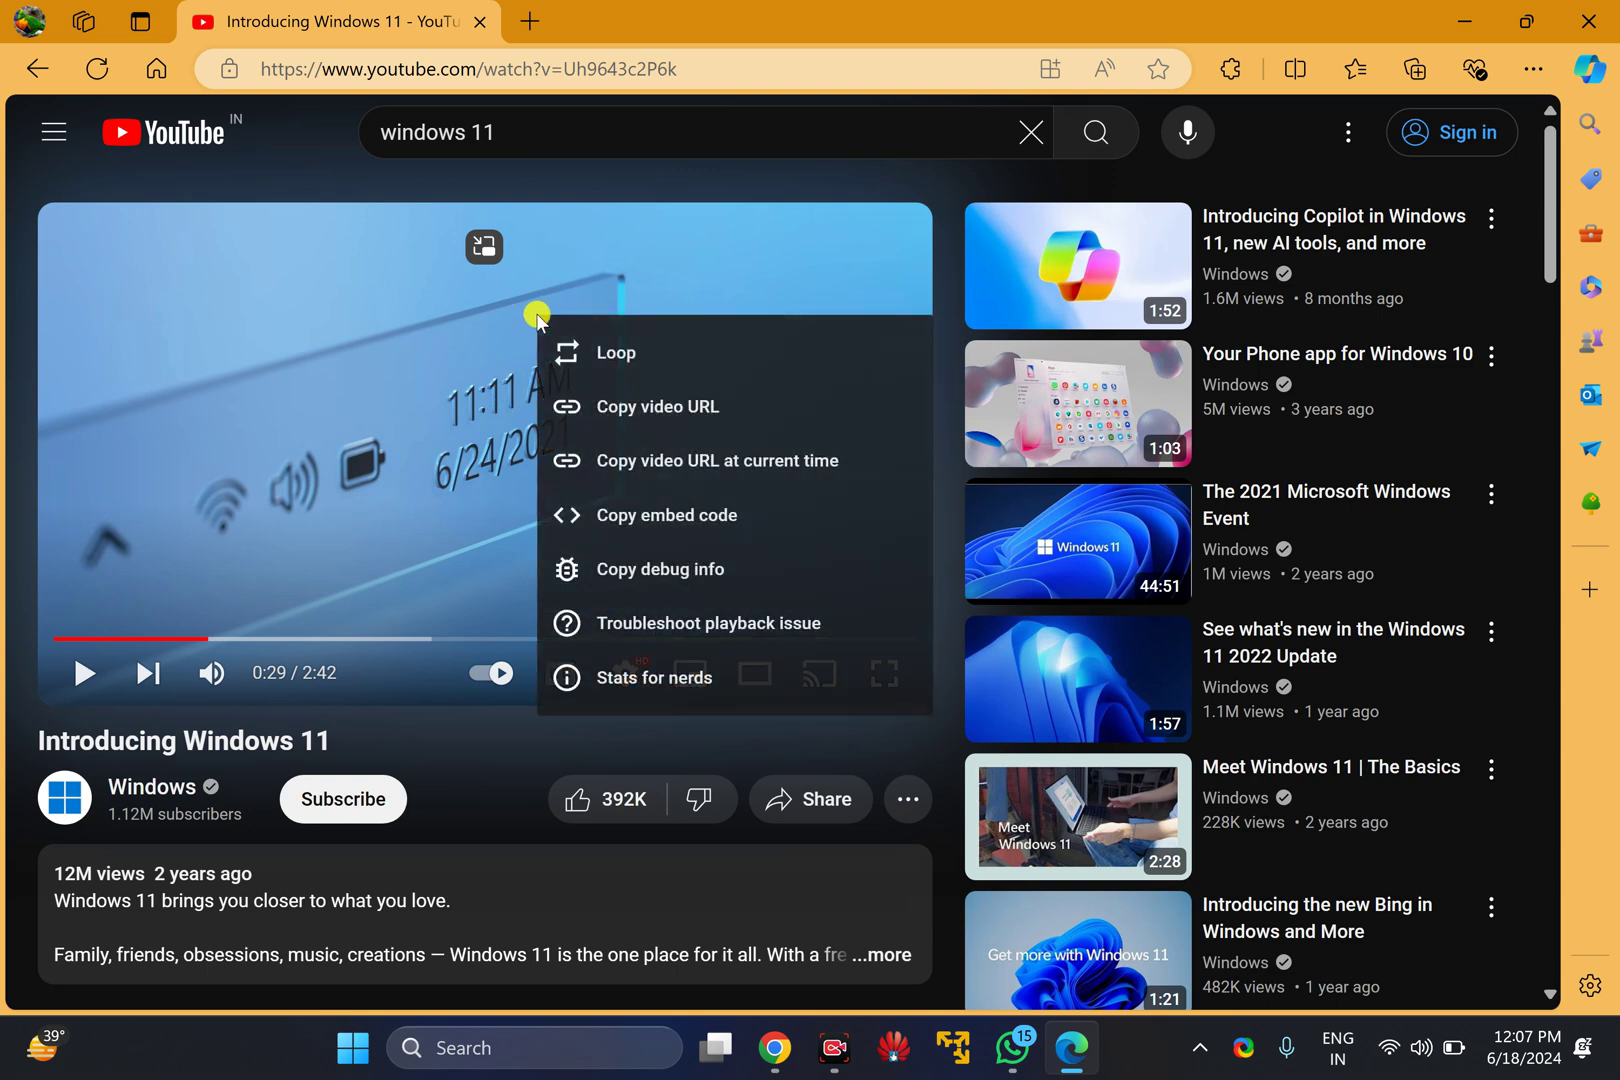
right_click(397, 336)
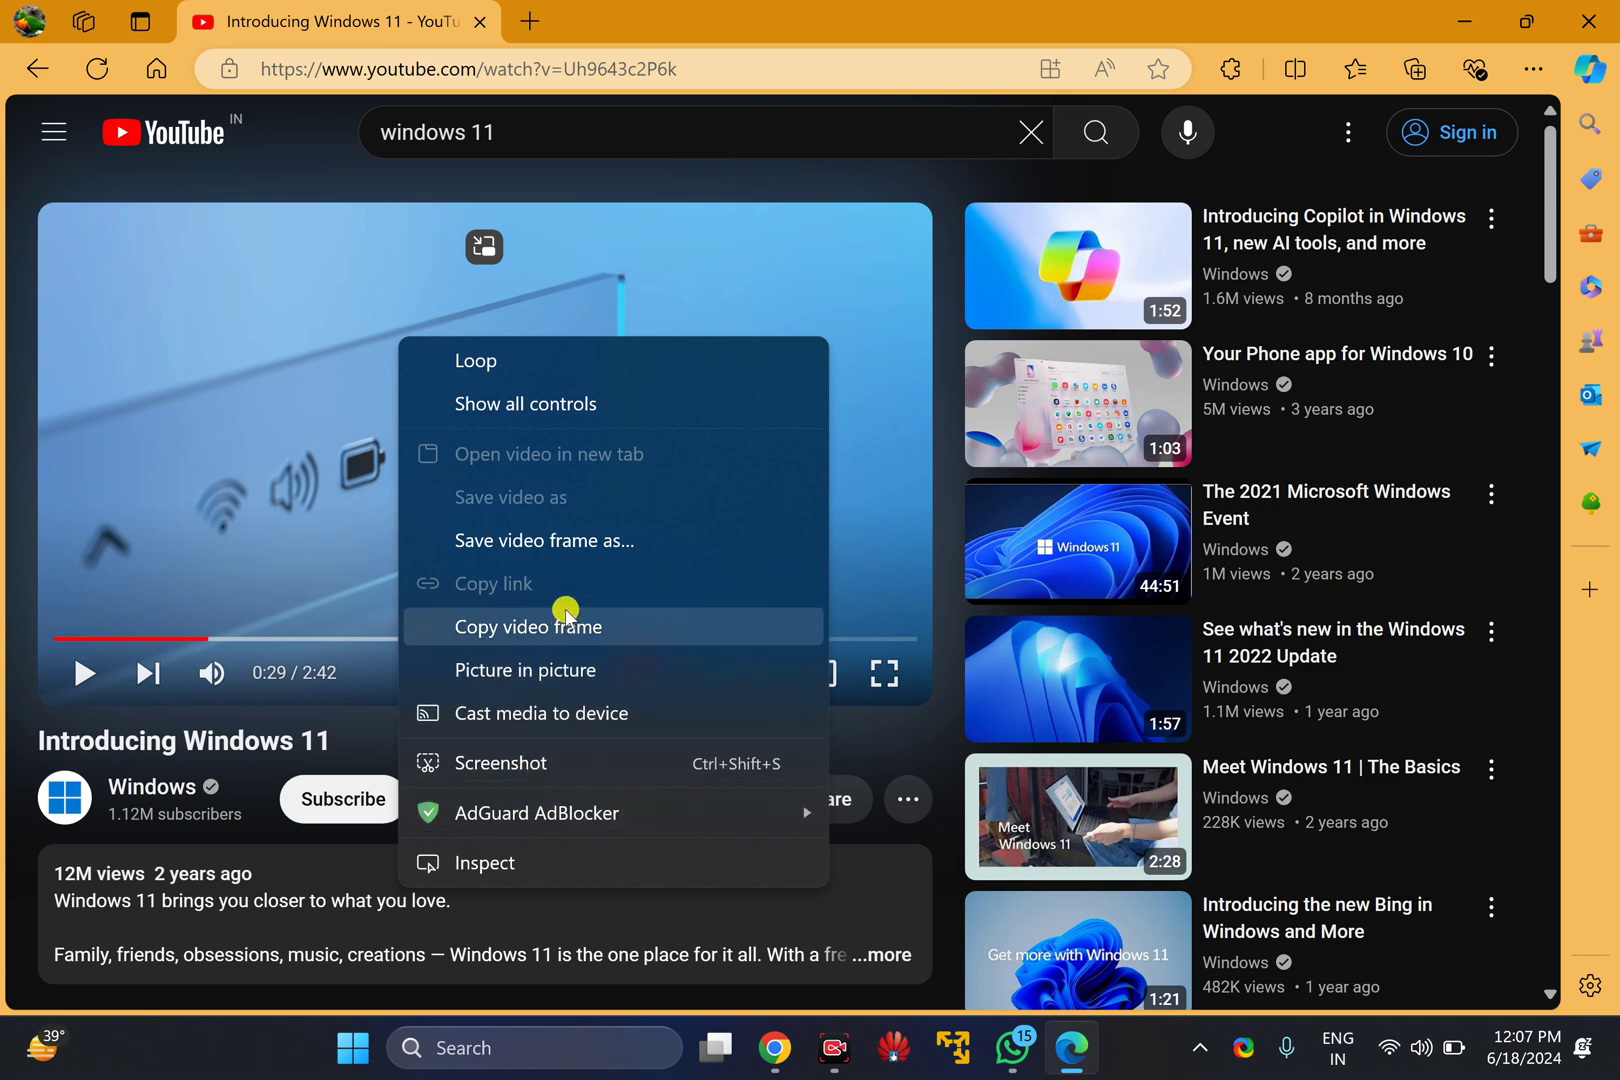
left_click(537, 674)
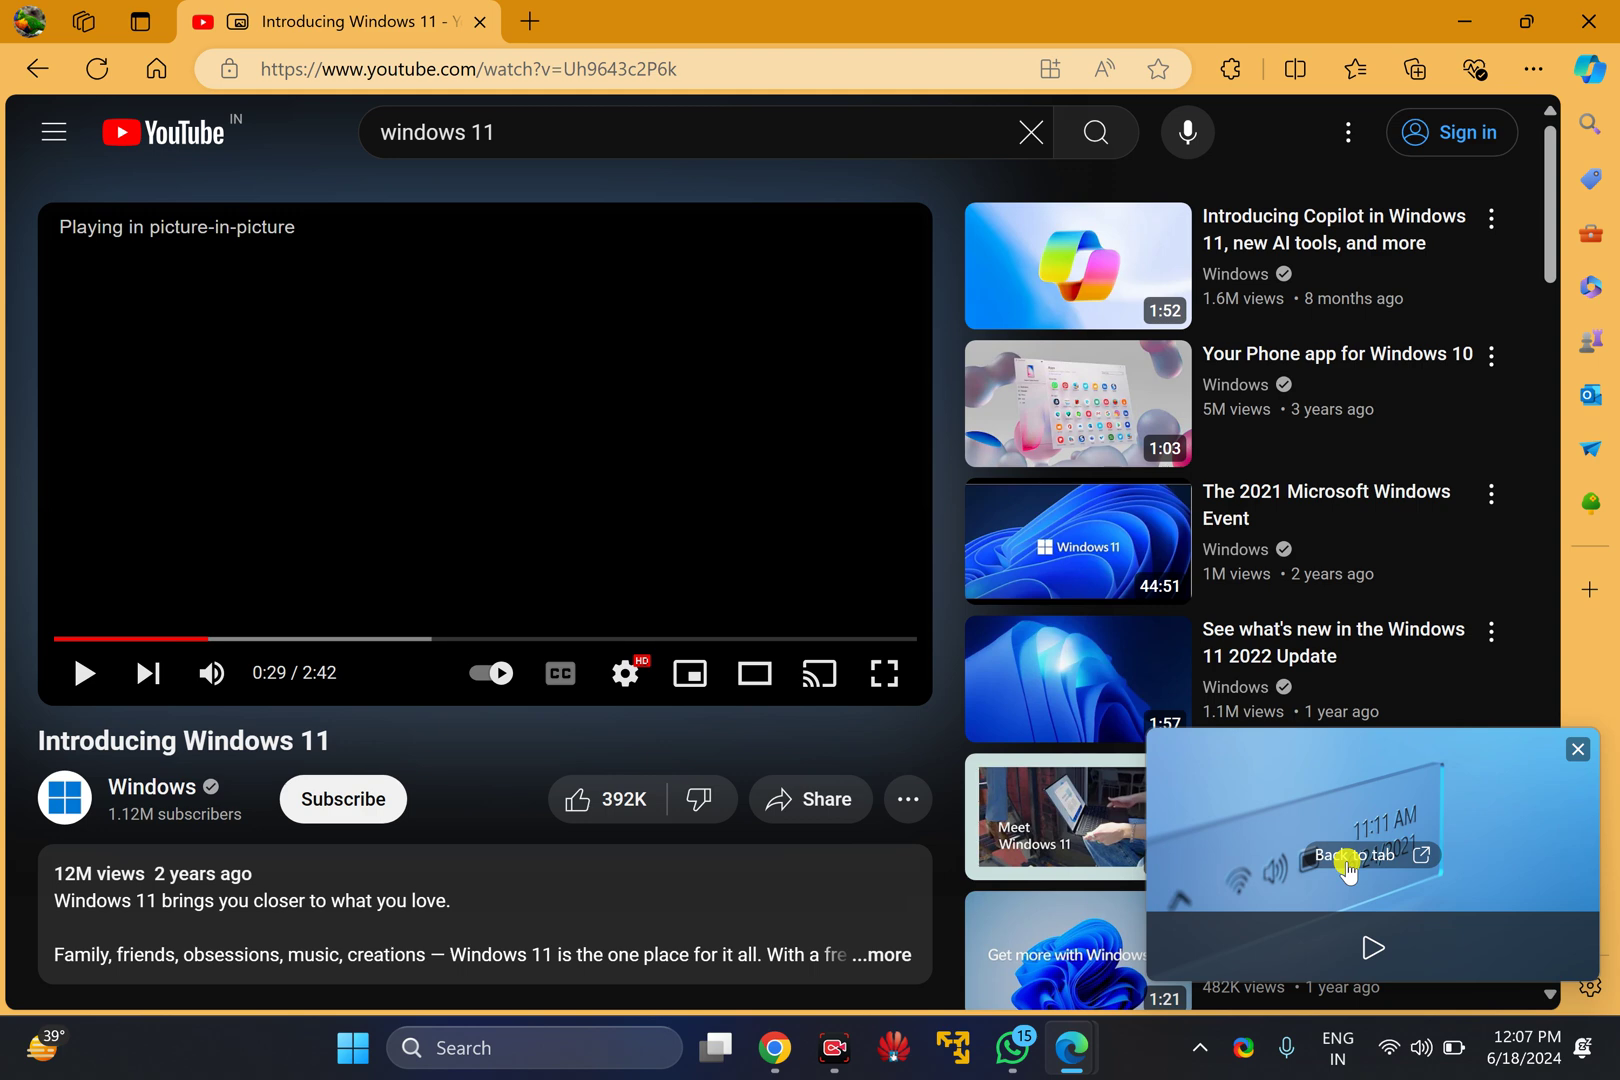
left_click(1347, 868)
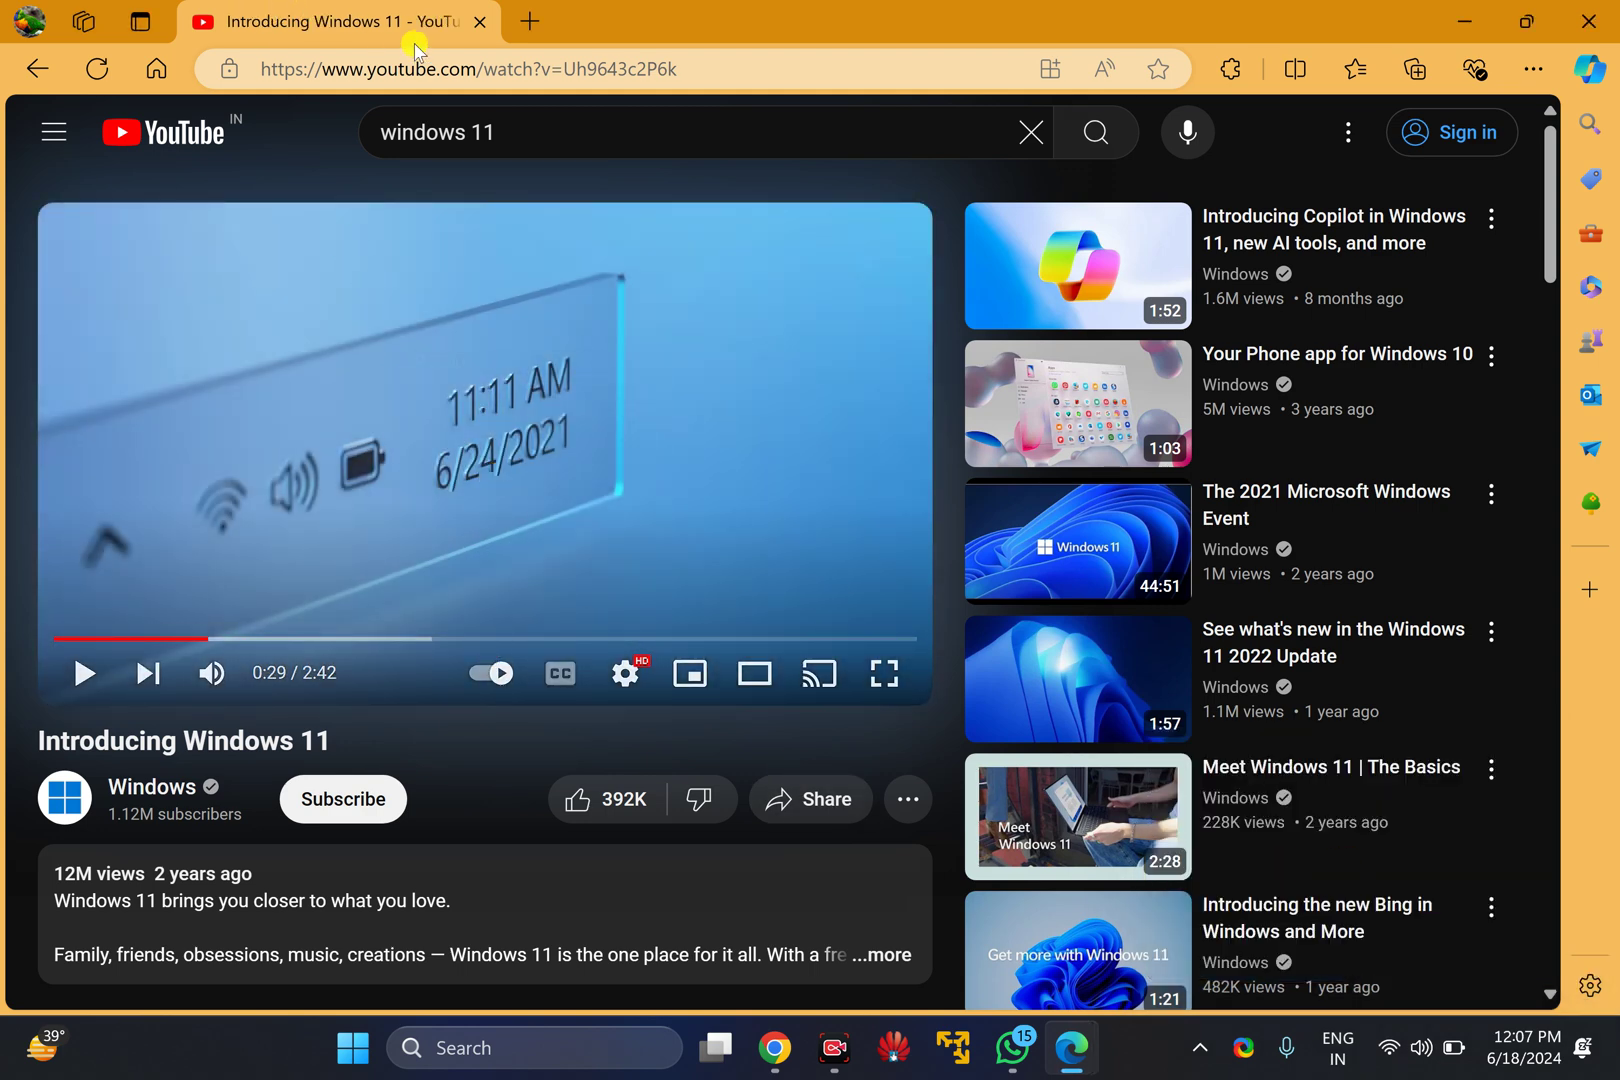
Load gearupwindows.com in a new tab from the 'ge' address-bar suggestion
left_click(533, 21)
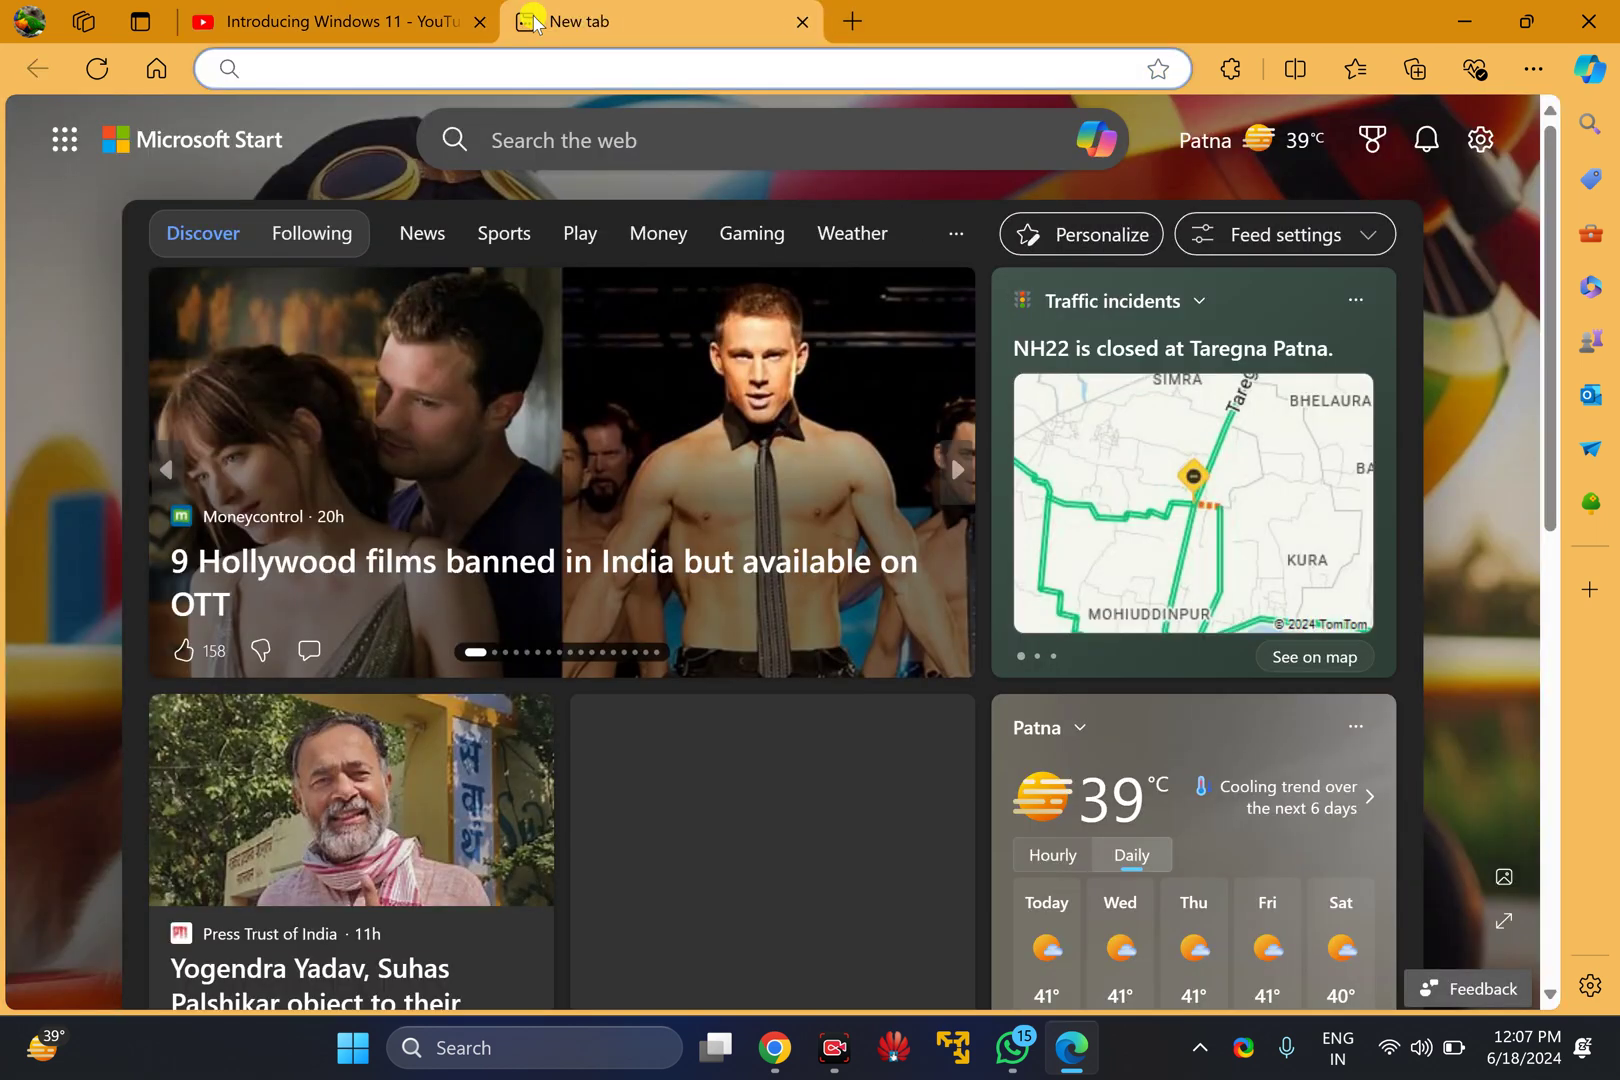
type("ge")
key("Return")
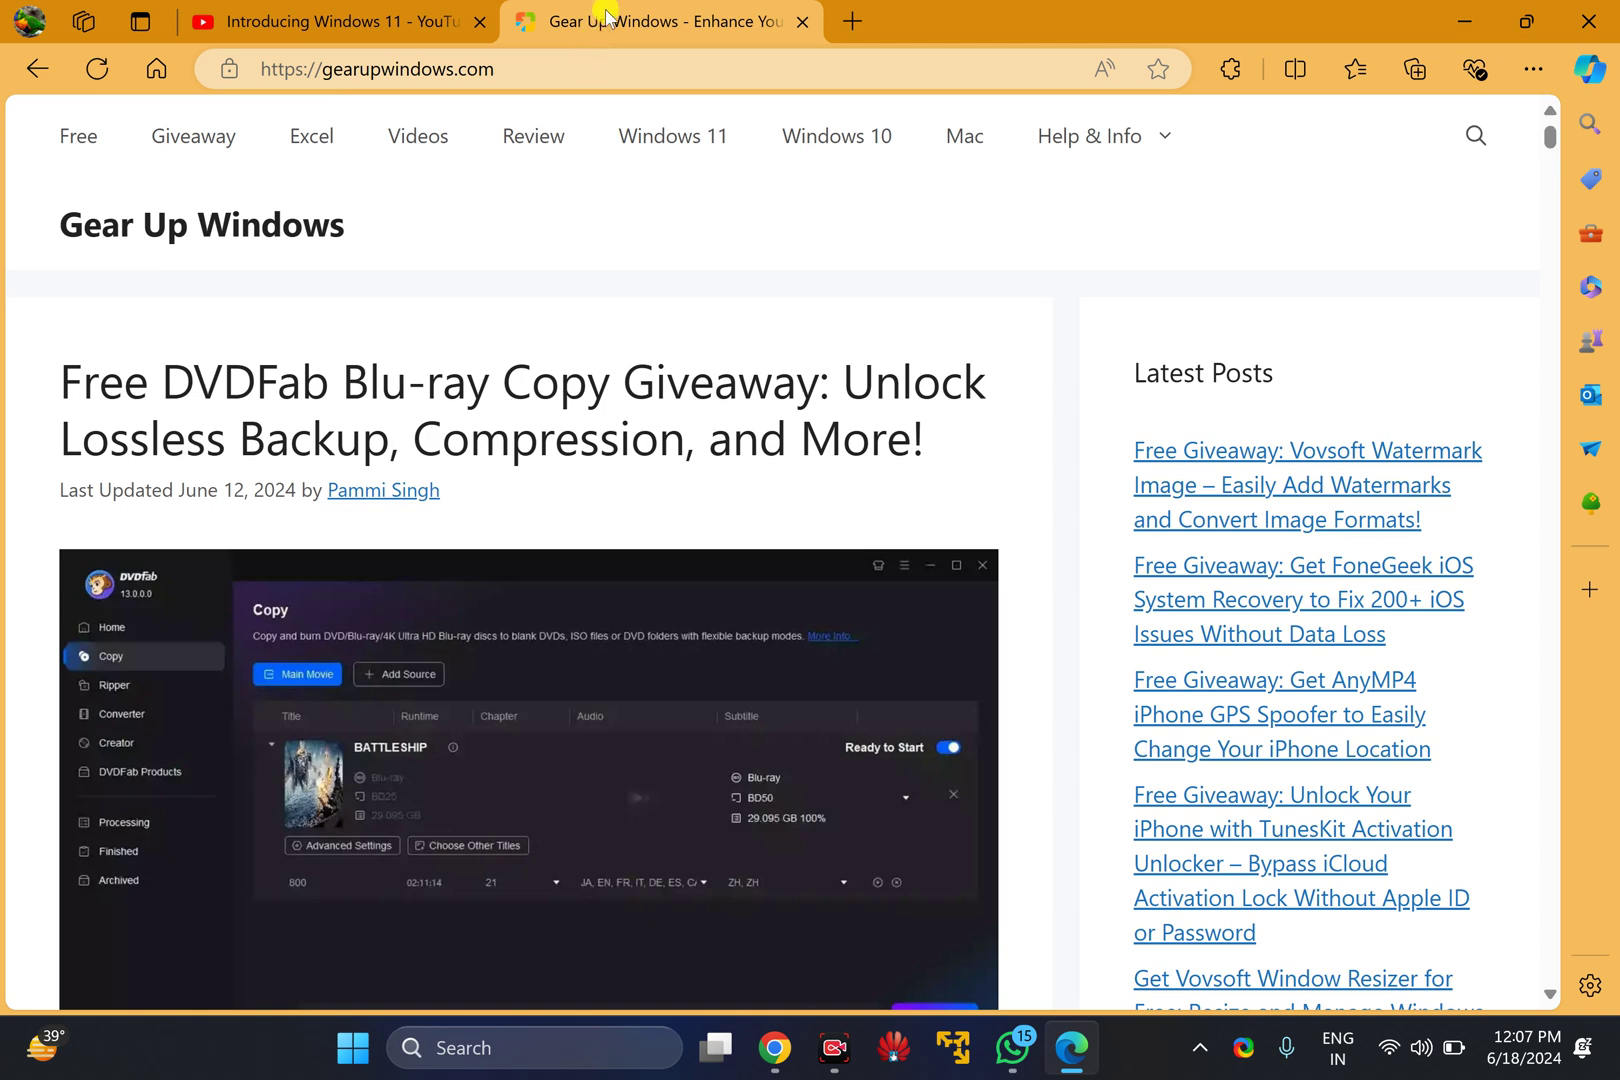
From the YouTube tab's right-click menu, choose Enter picture in picture while on Gear Up Windows
right_click(346, 28)
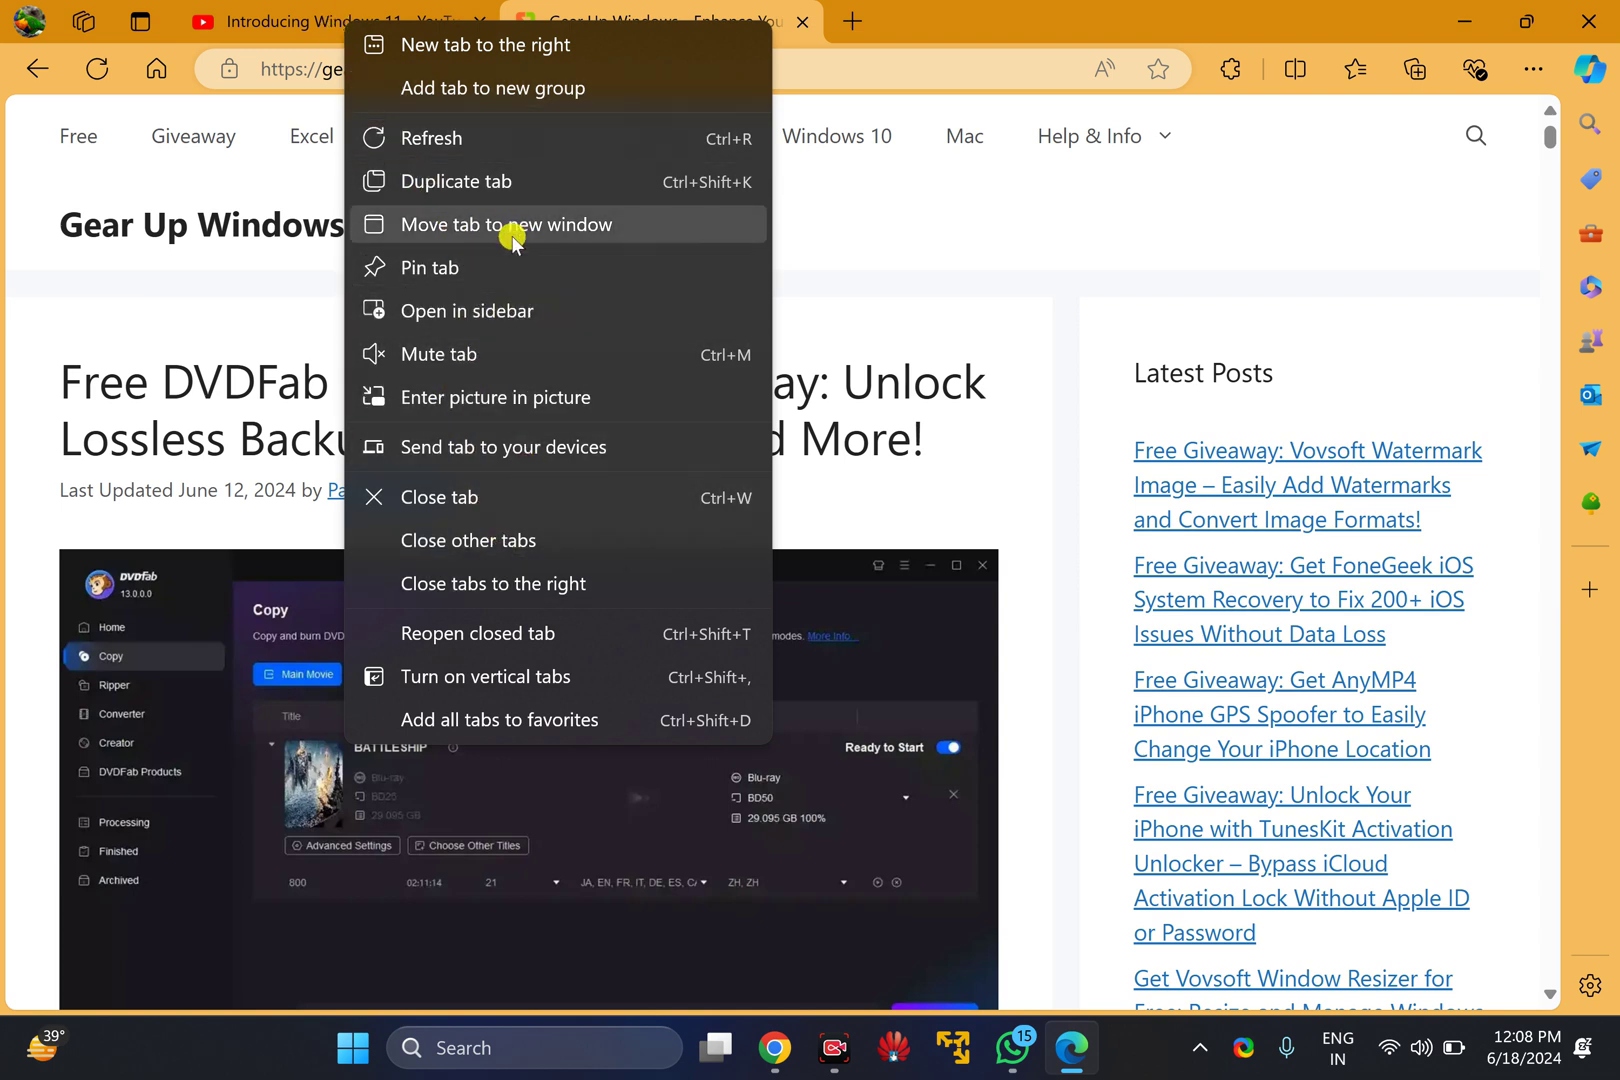
left_click(271, 21)
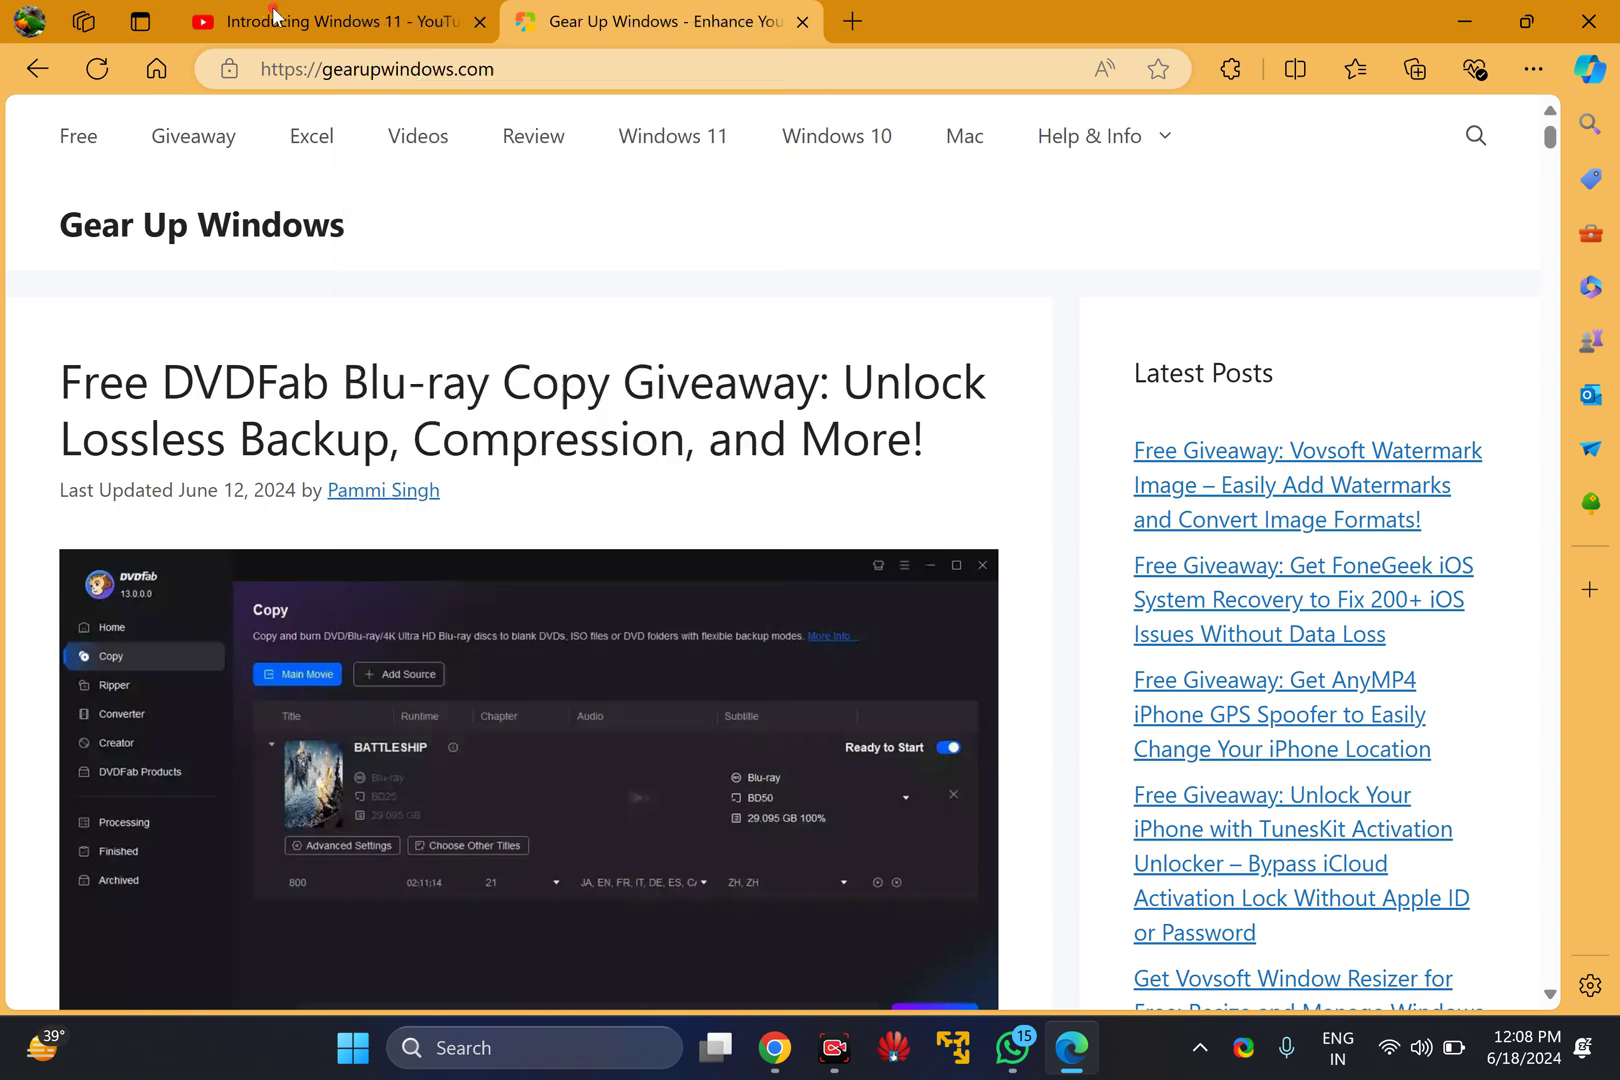
right_click(271, 21)
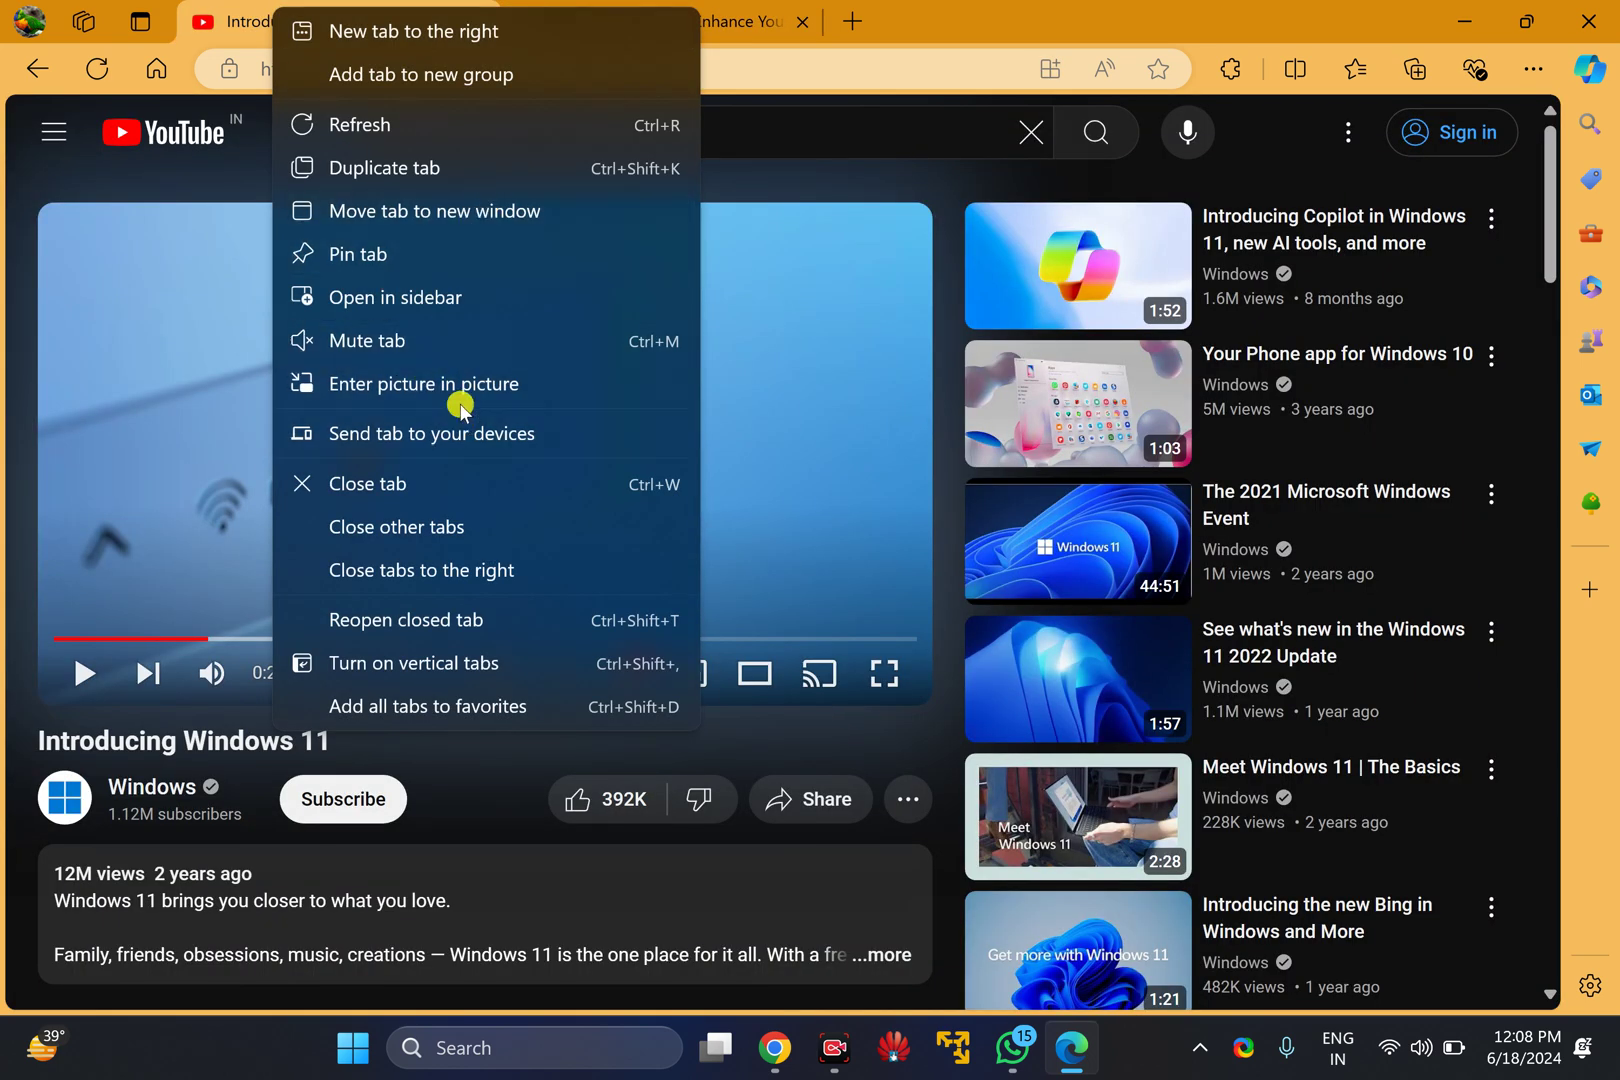
left_click(810, 15)
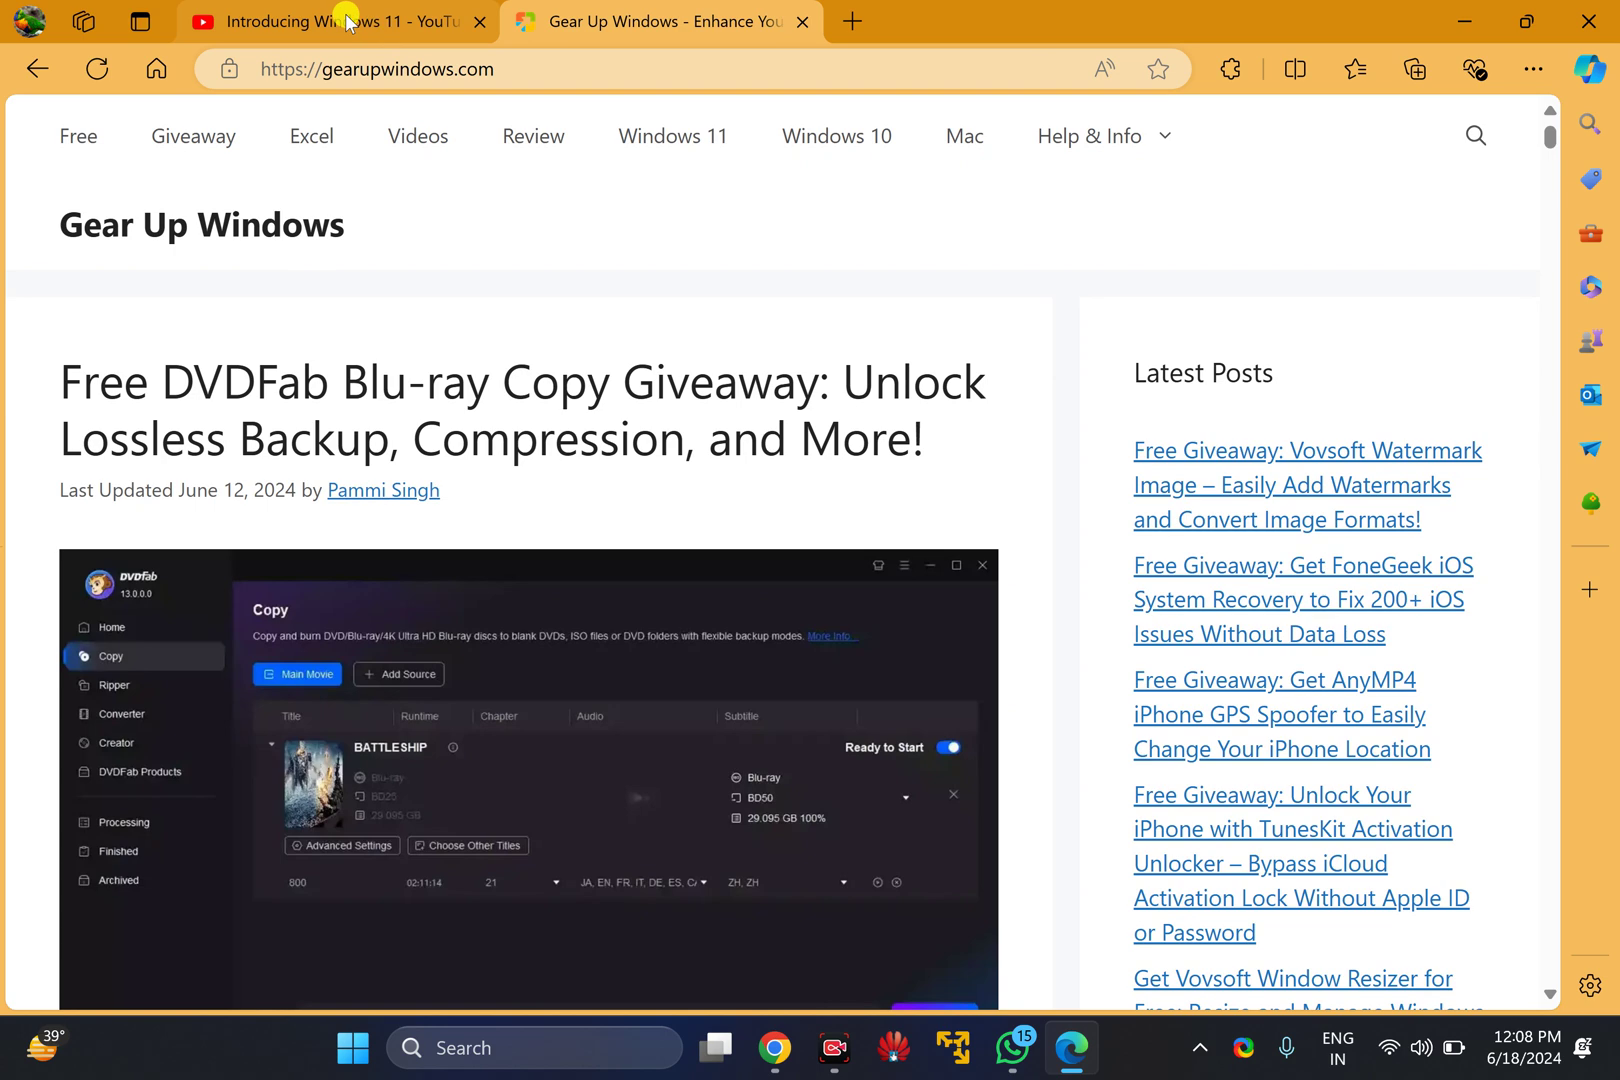
right_click(344, 18)
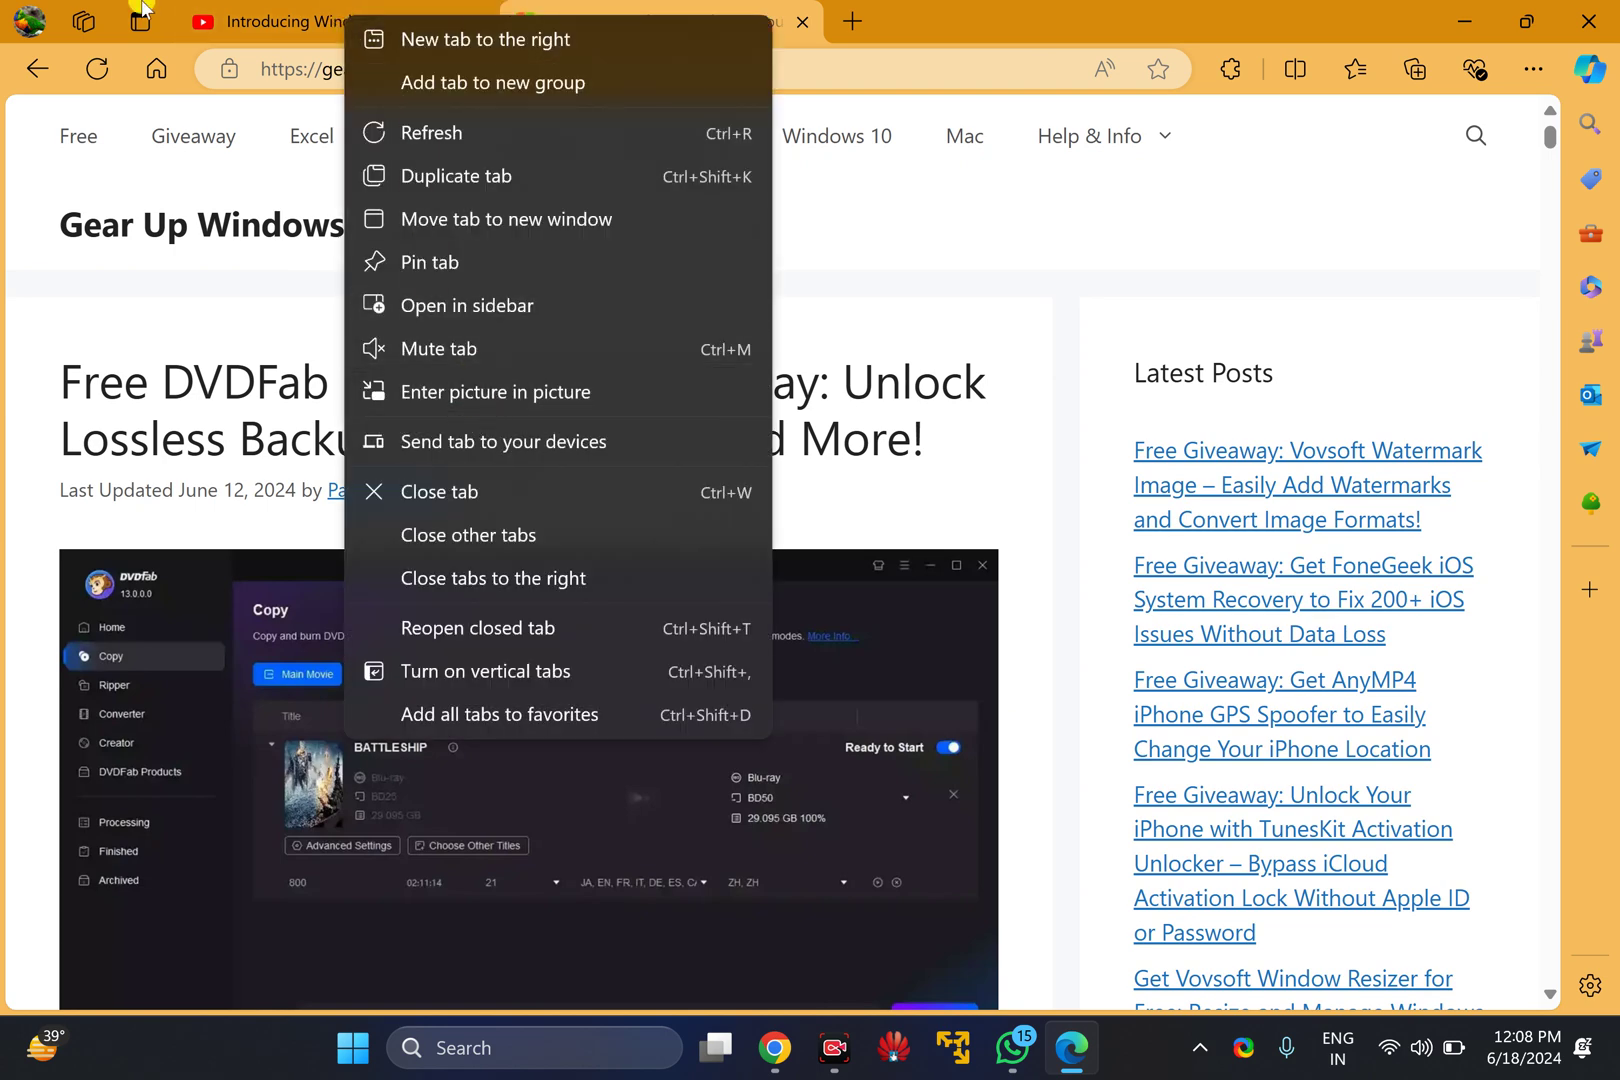
right_click(353, 4)
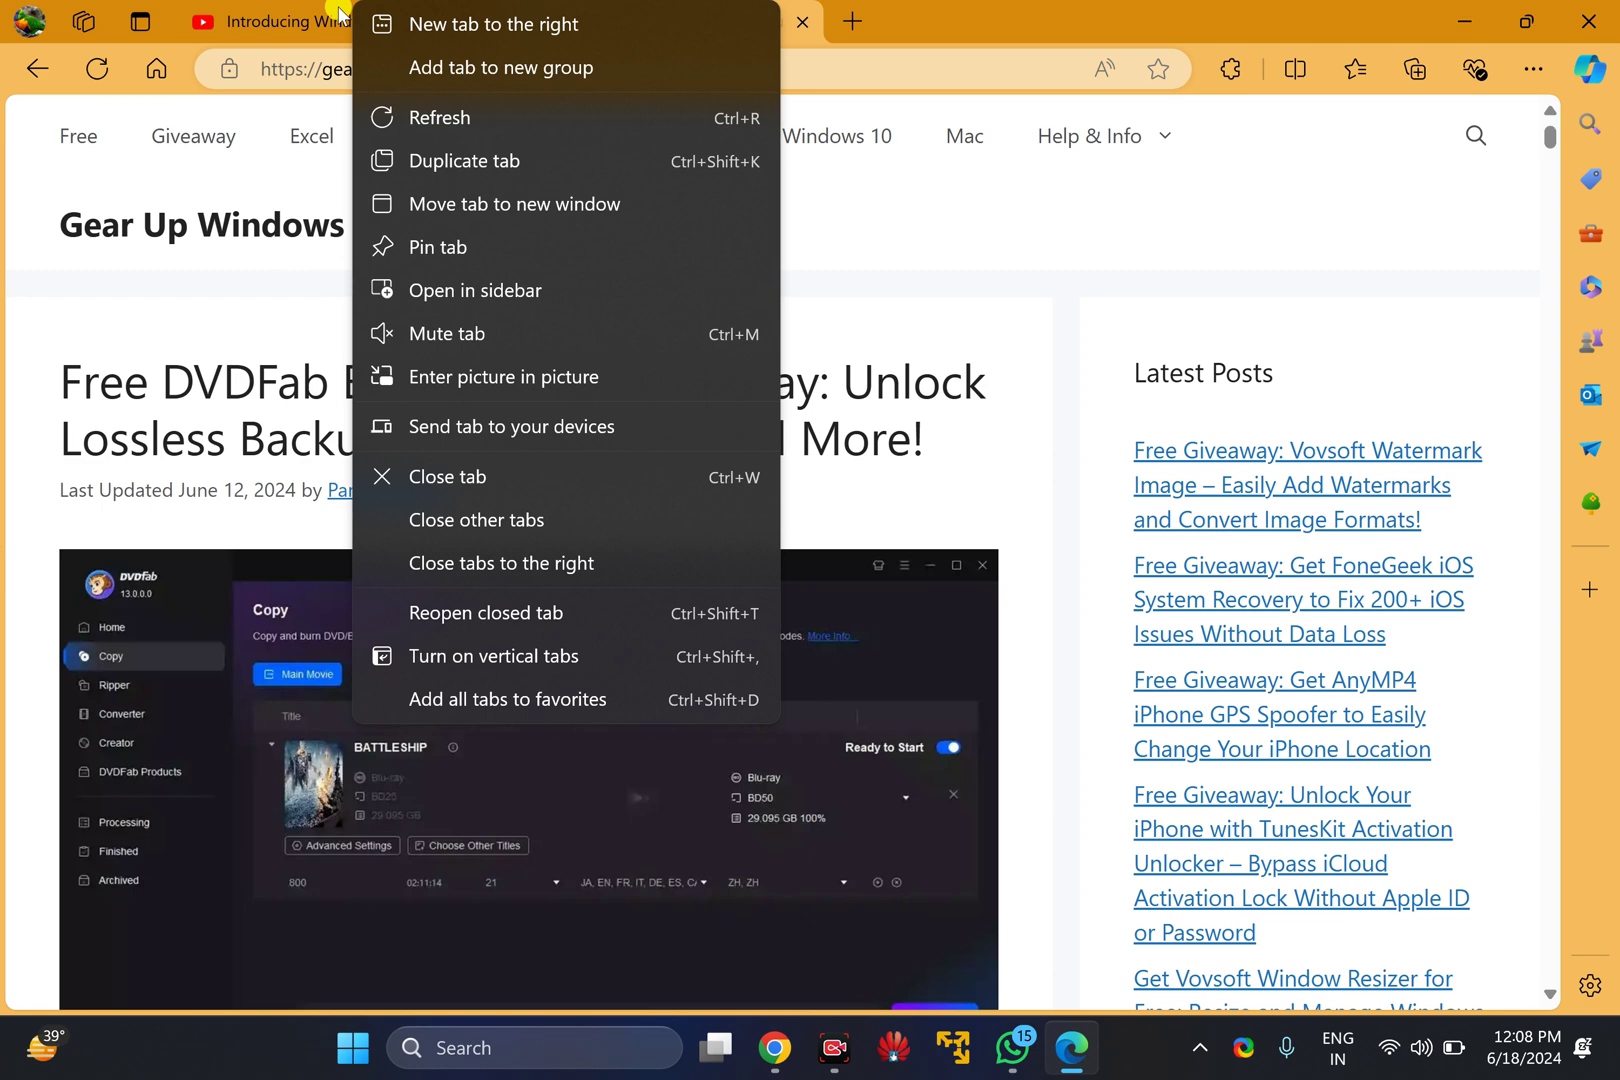
left_click(438, 395)
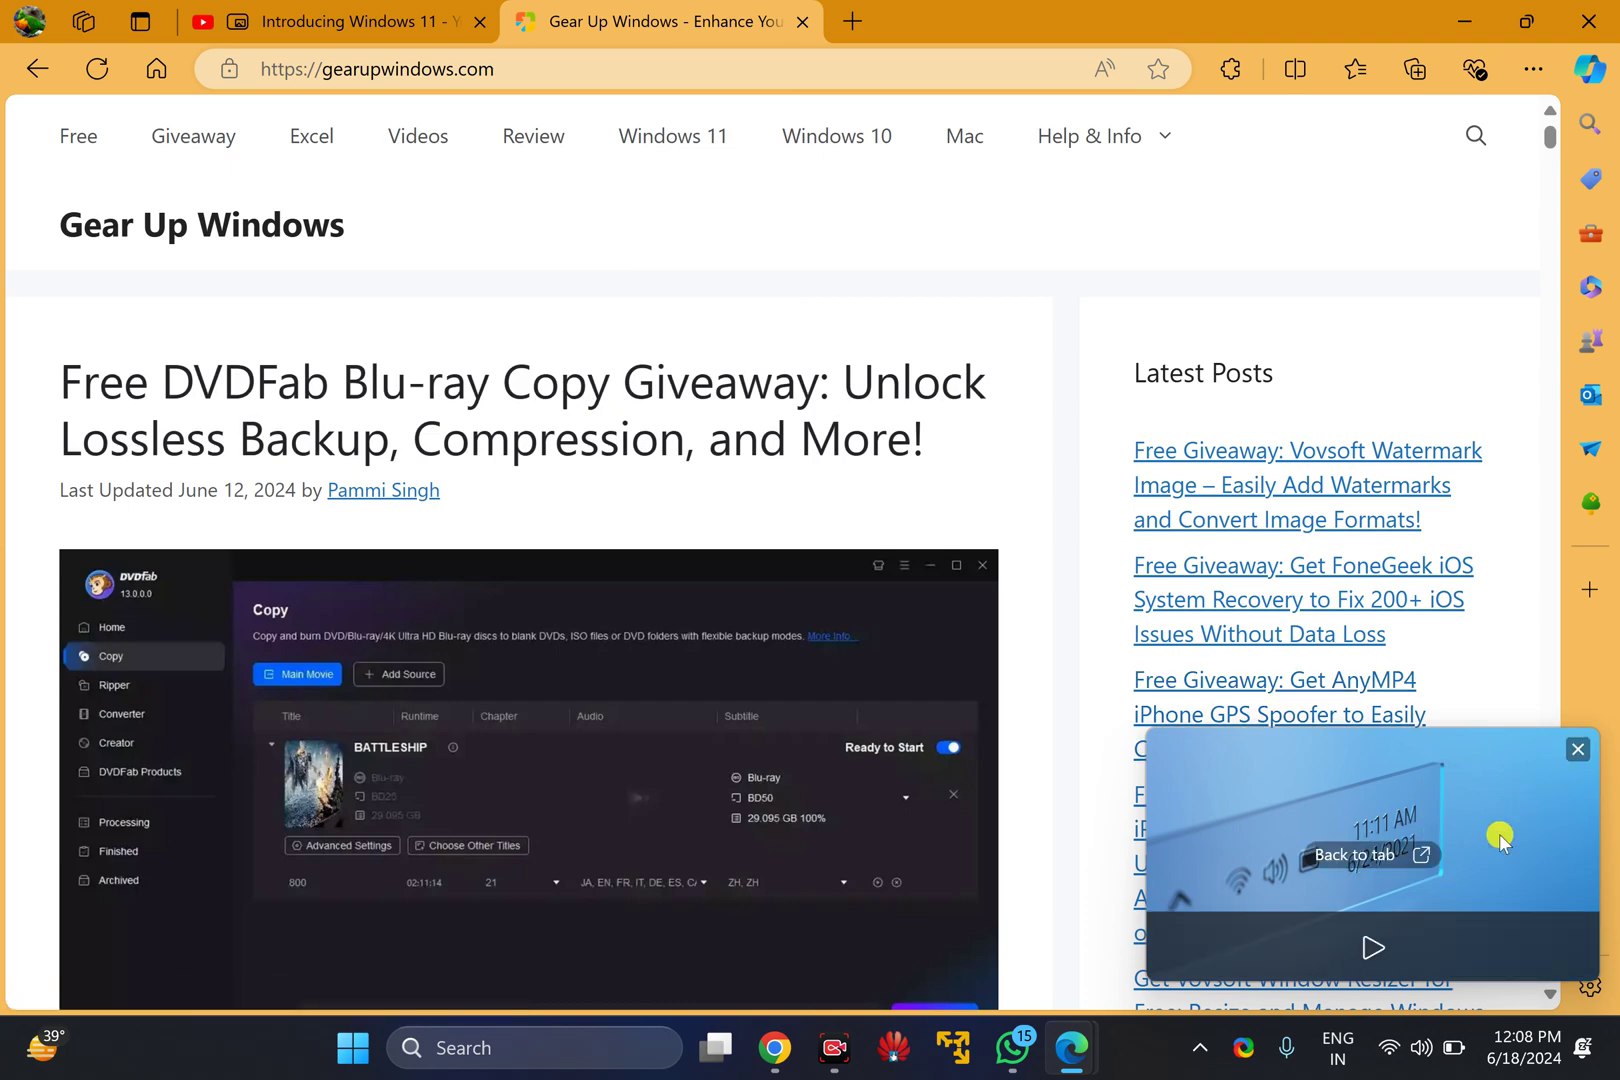
scroll(629, 603, "down", 10)
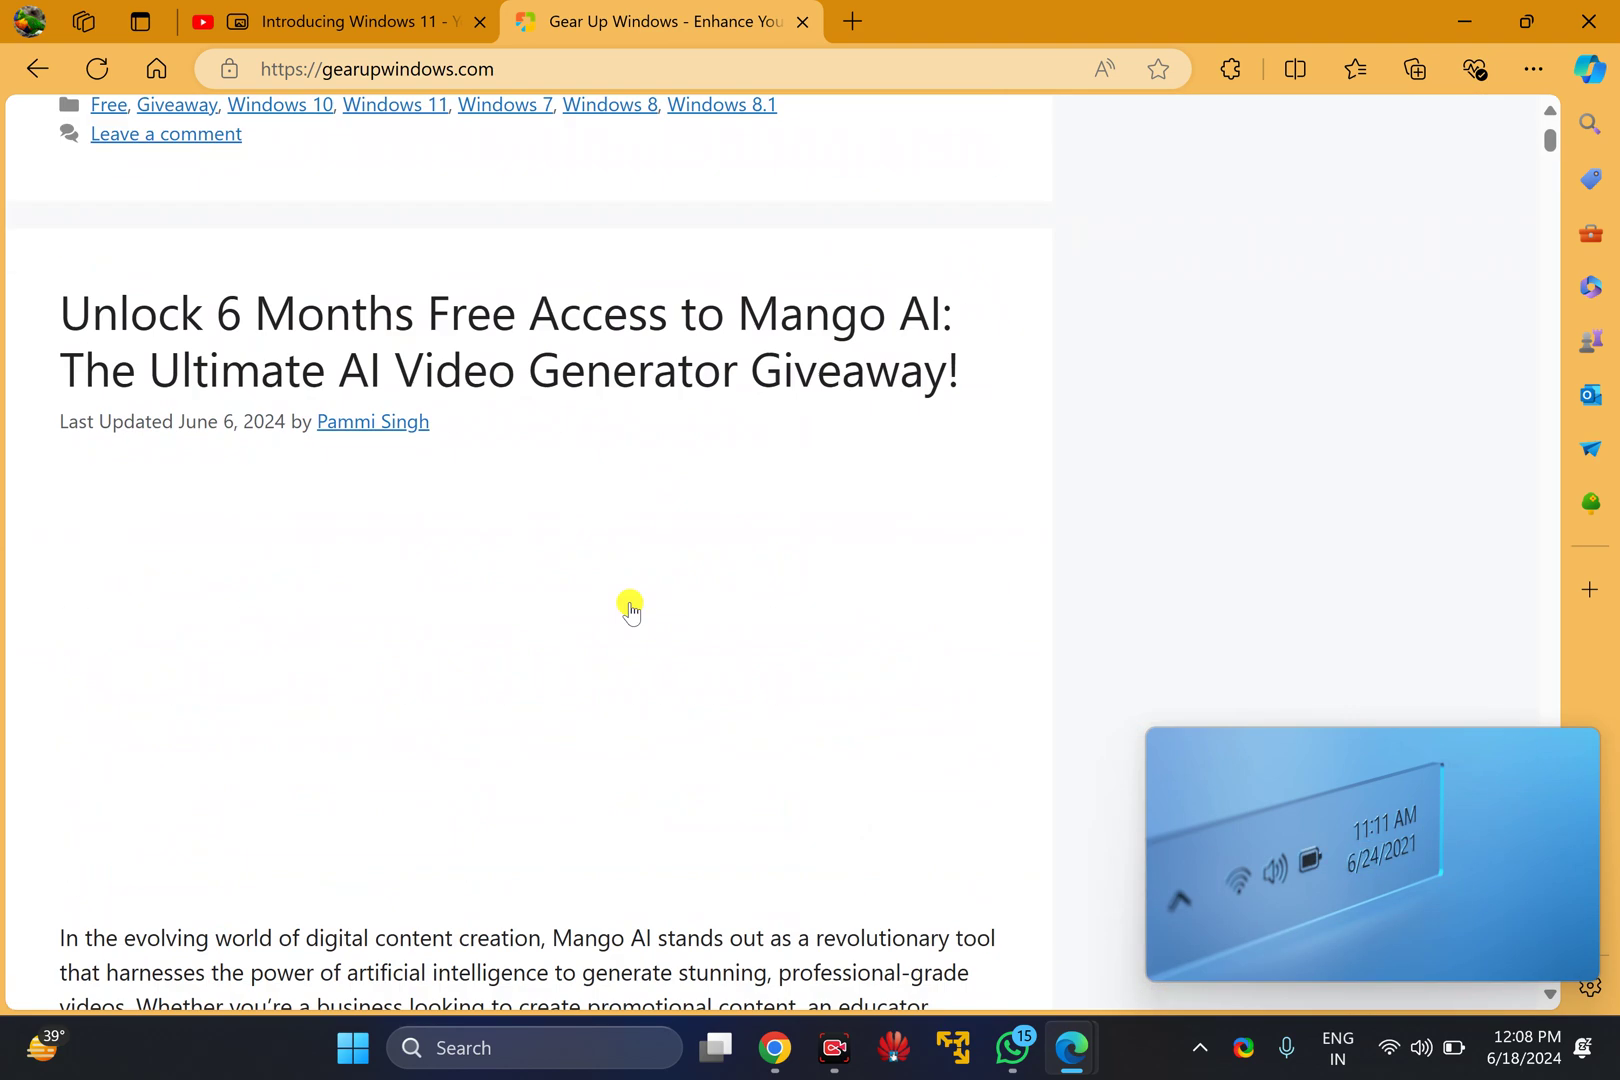
scroll(629, 603, "up", 5)
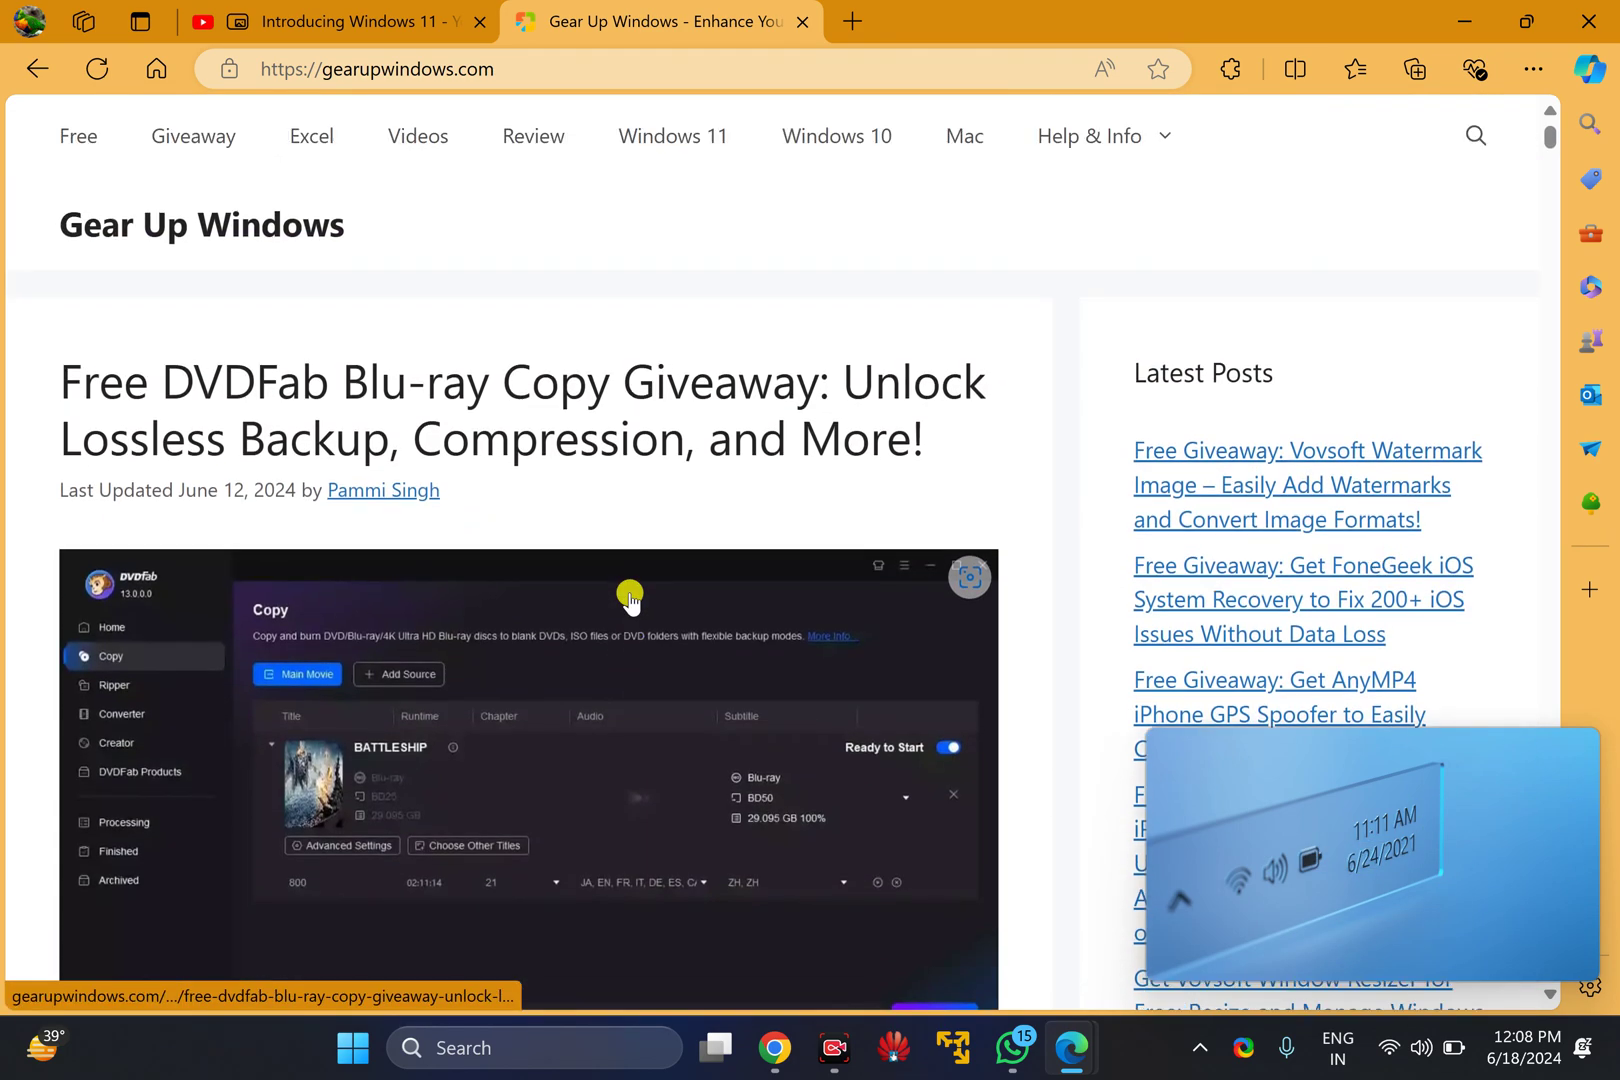
scroll(629, 601, "down", 5)
scroll(629, 598, "down", 5)
scroll(629, 599, "up", 5)
scroll(629, 592, "up", 5)
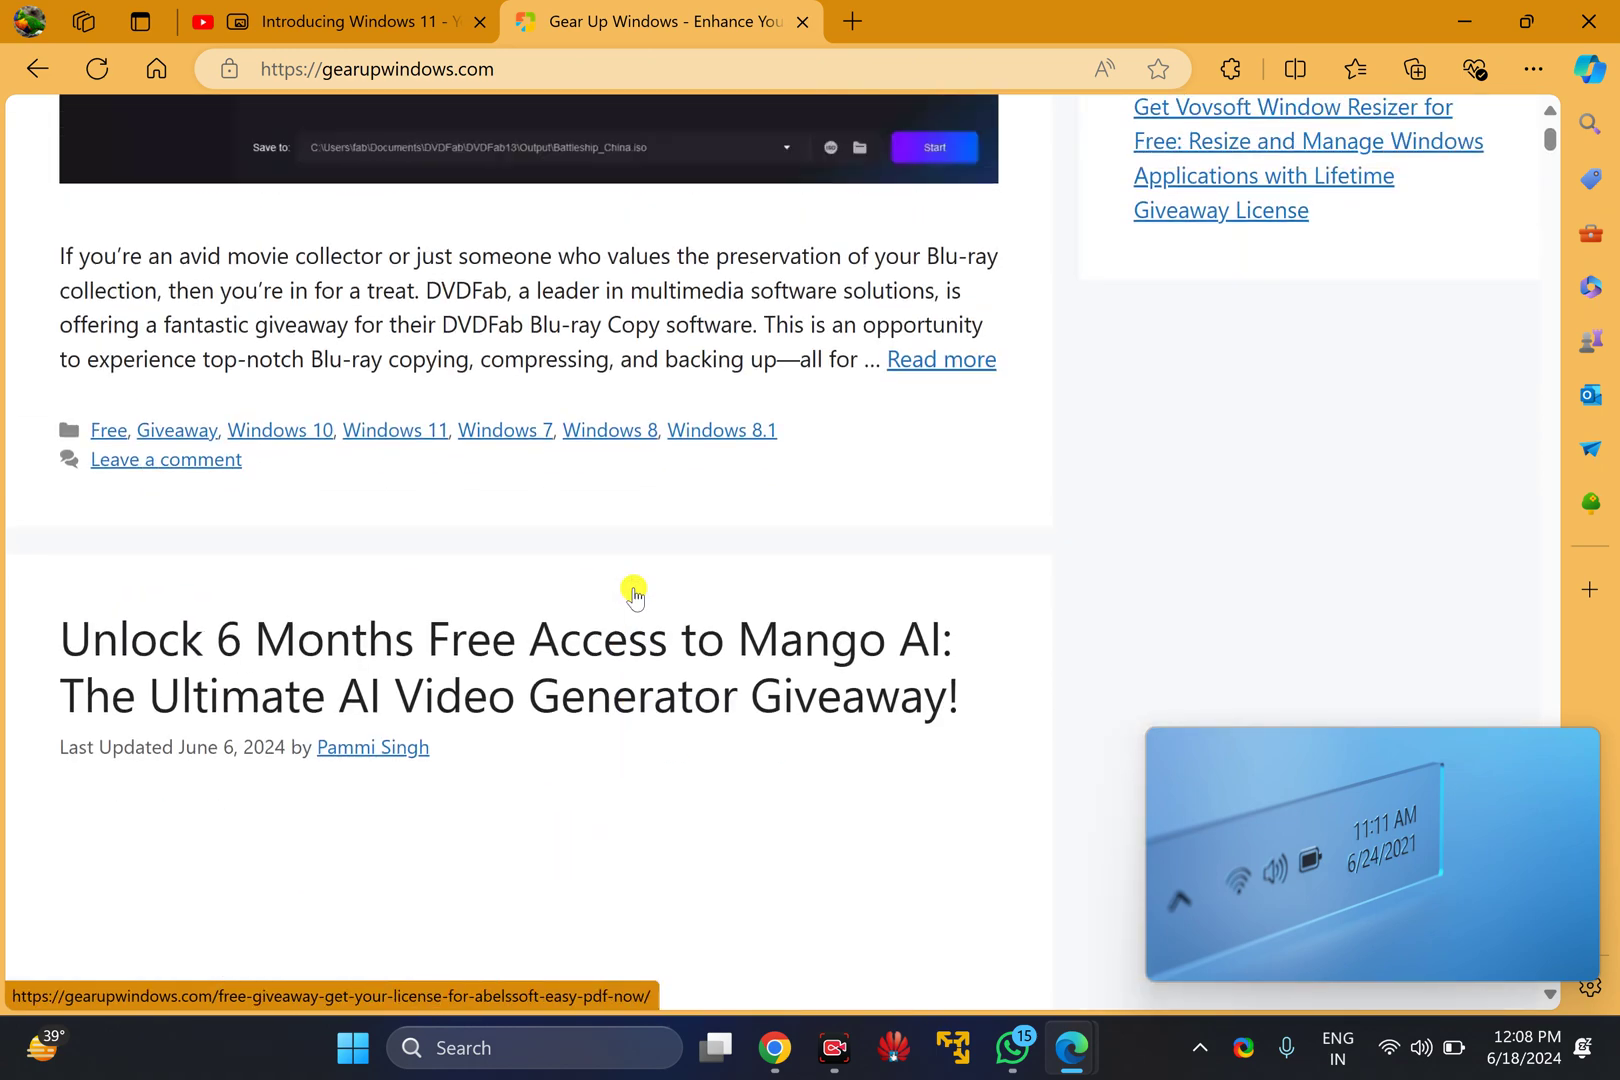
scroll(629, 589, "up", 5)
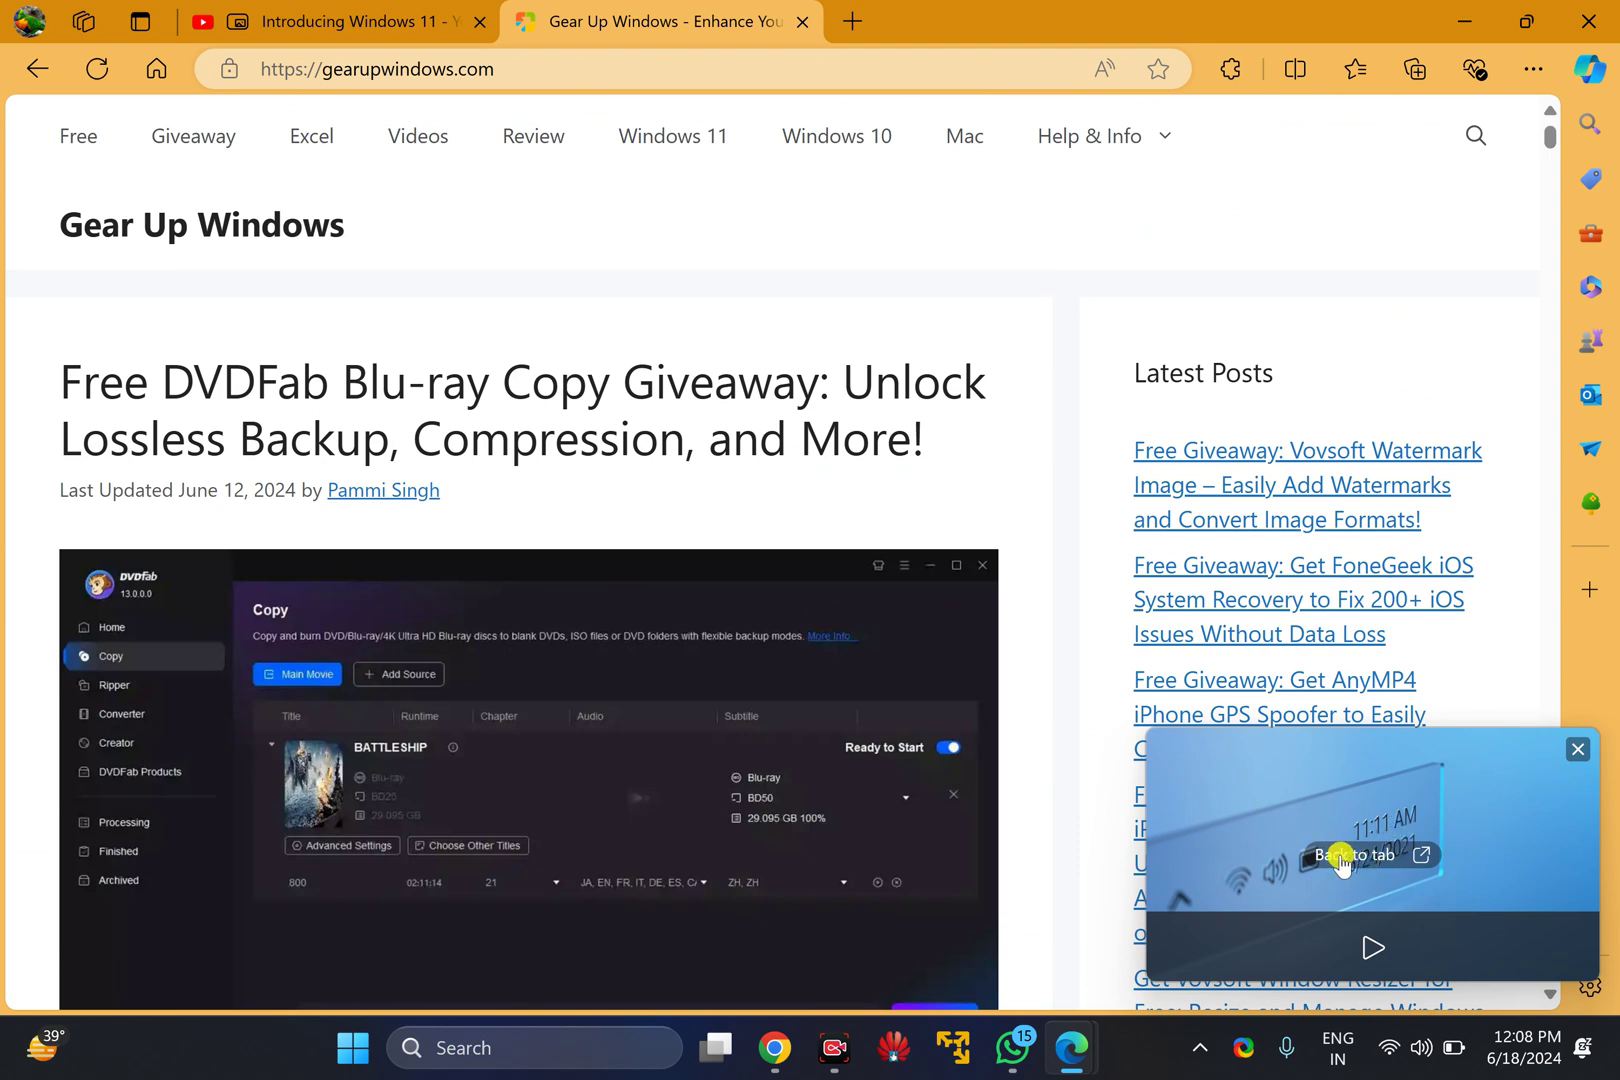
Return the floating video to its own YouTube tab with Back to tab
left_click(1342, 860)
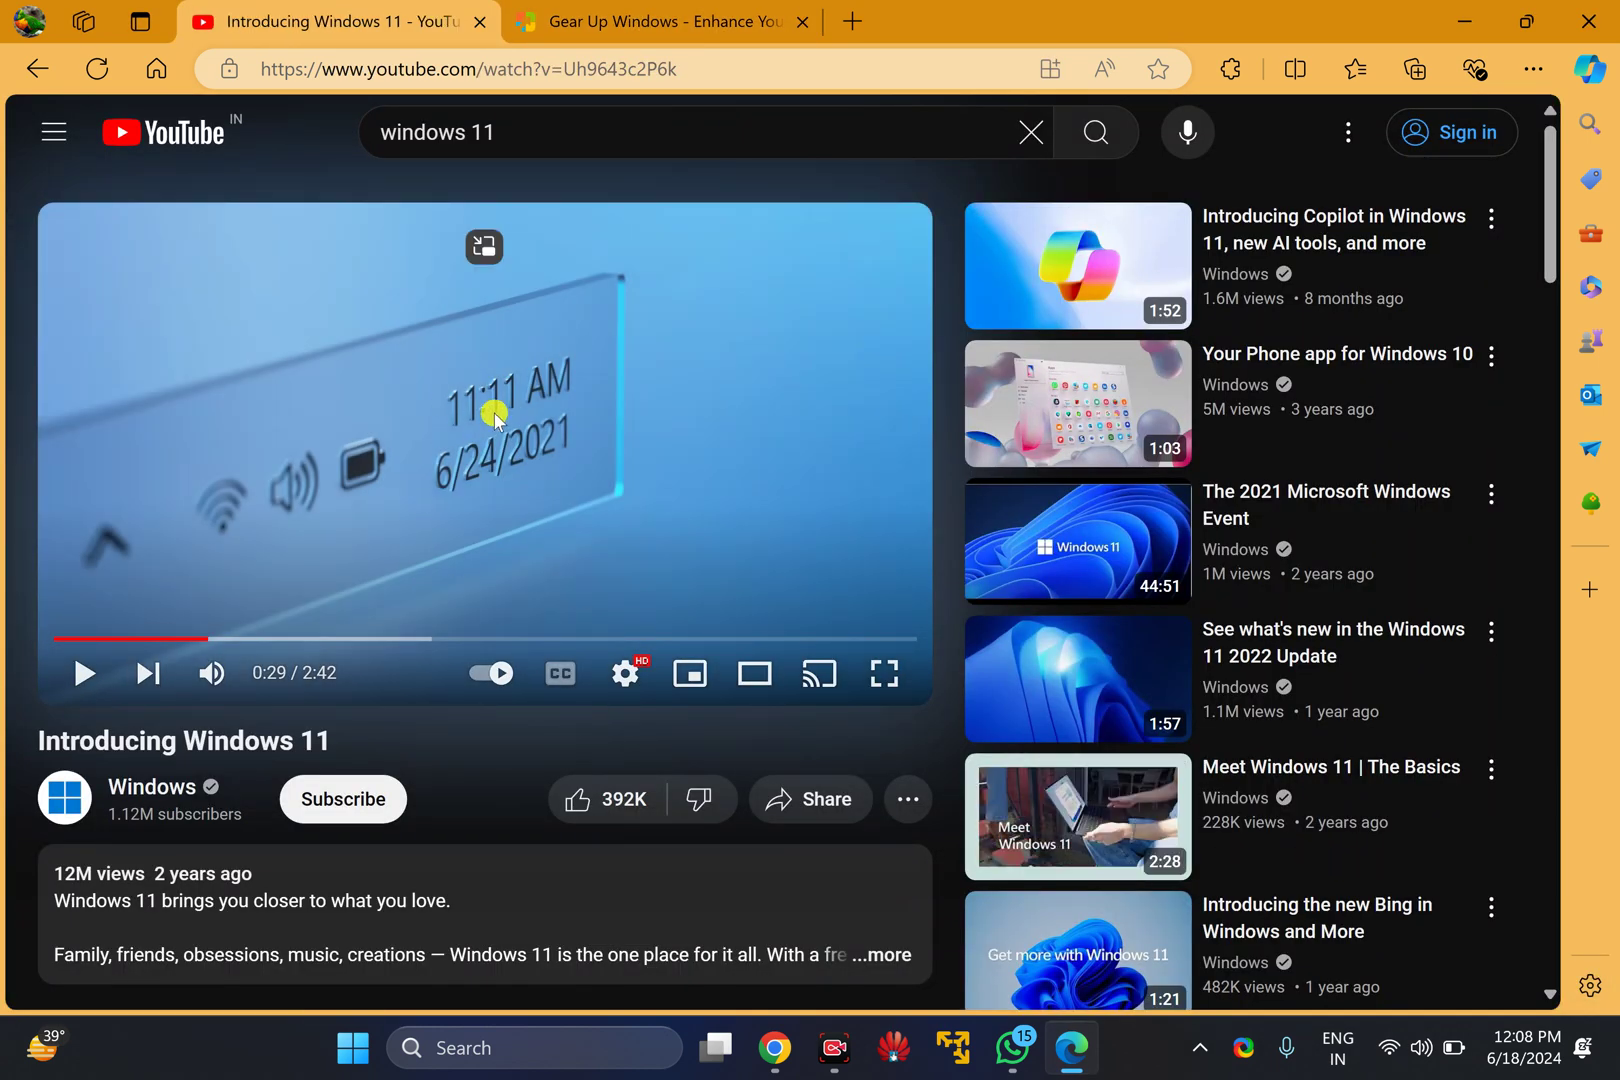